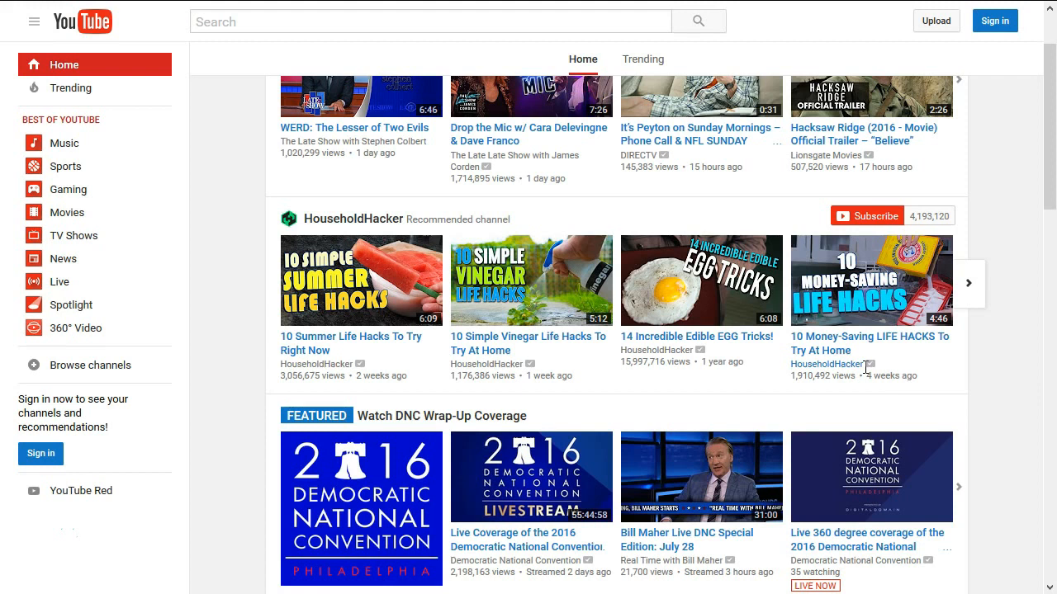
Open the Google sign-in page from the Sign in button on YouTube's home page
{"action": "left_click", "coordinate": [994, 25]}
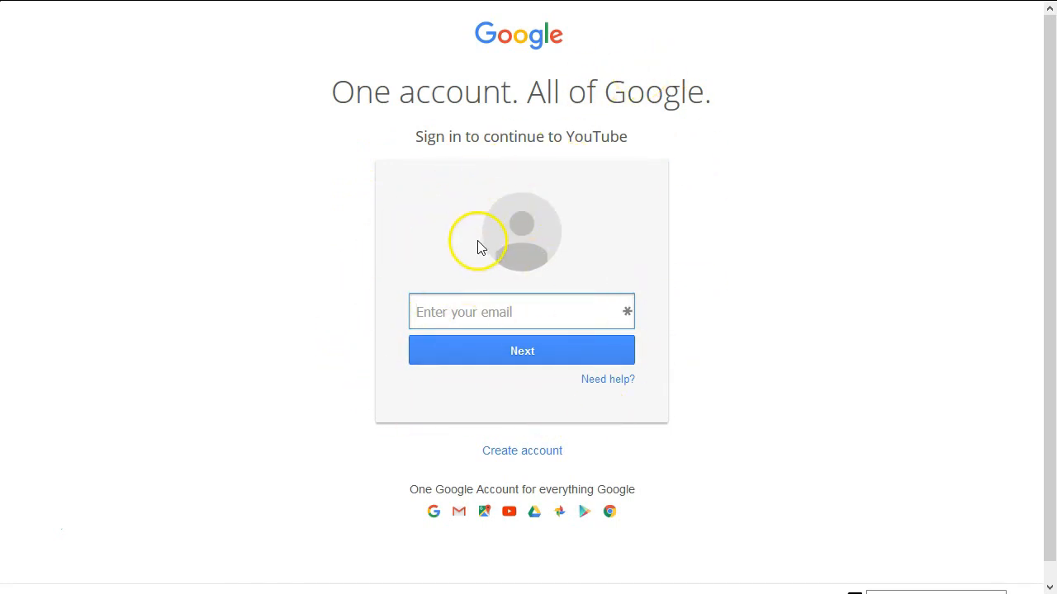
{"action": "left_click", "coordinate": [504, 453]}
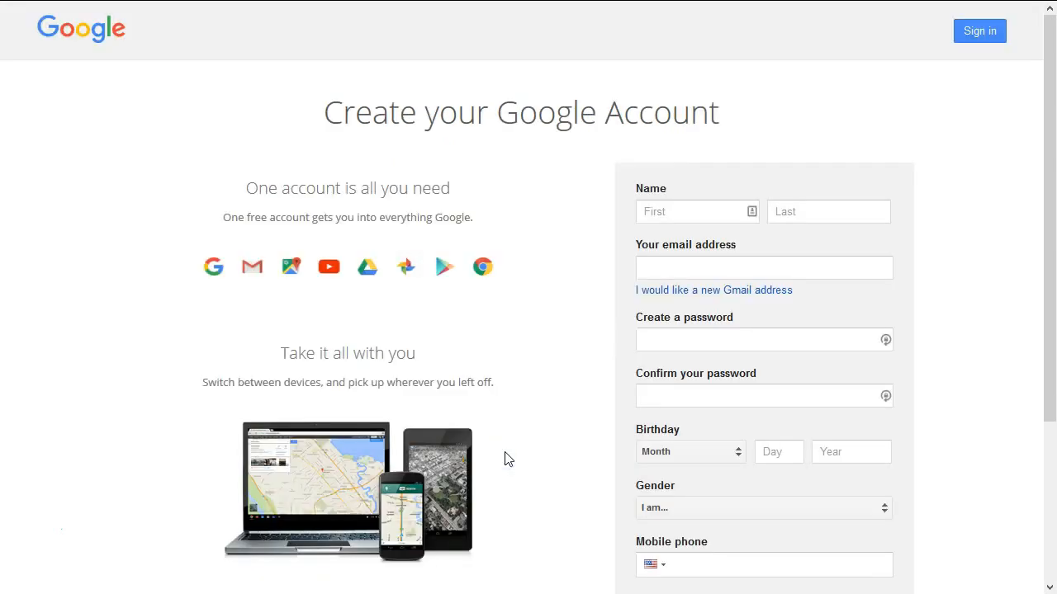
{"action": "scroll", "coordinate": [646, 252], "scroll_direction": "down", "scroll_amount": 3}
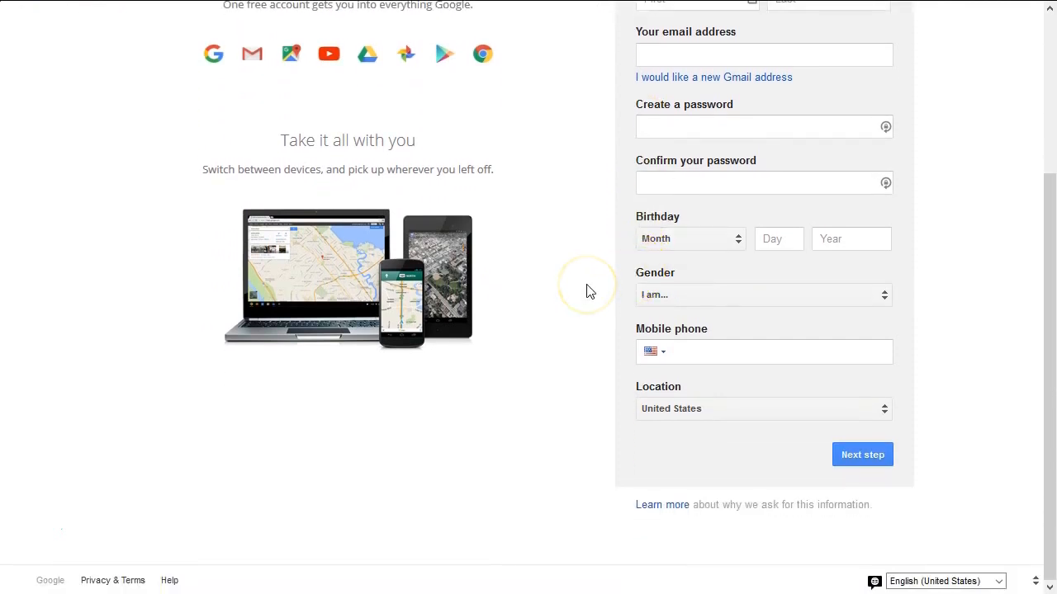
{"action": "scroll", "coordinate": [616, 322], "scroll_direction": "up", "scroll_amount": 3}
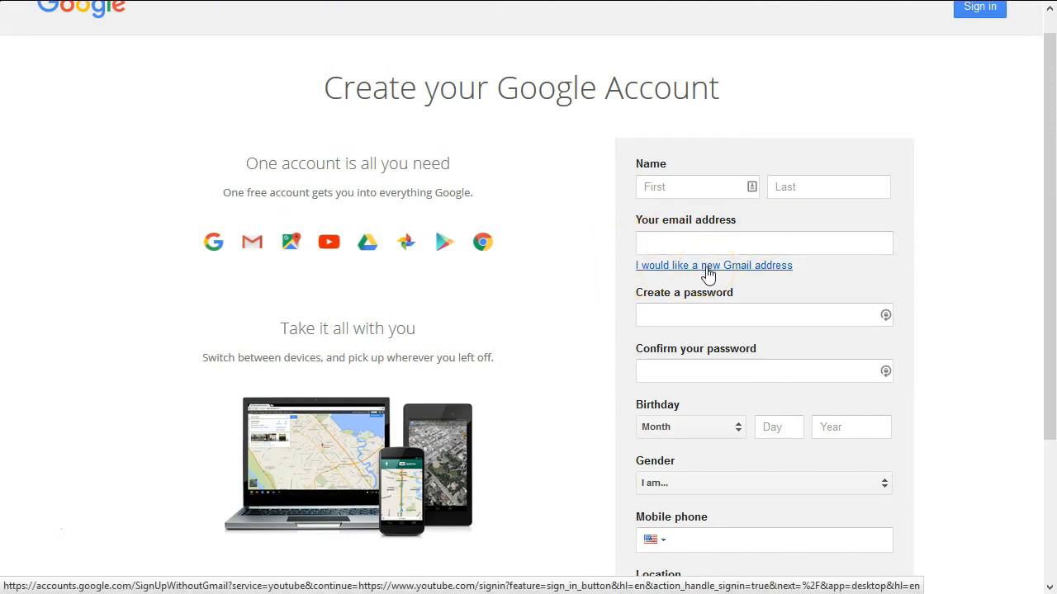
{"action": "right_click", "coordinate": [364, 142]}
{"action": "left_click", "coordinate": [385, 159]}
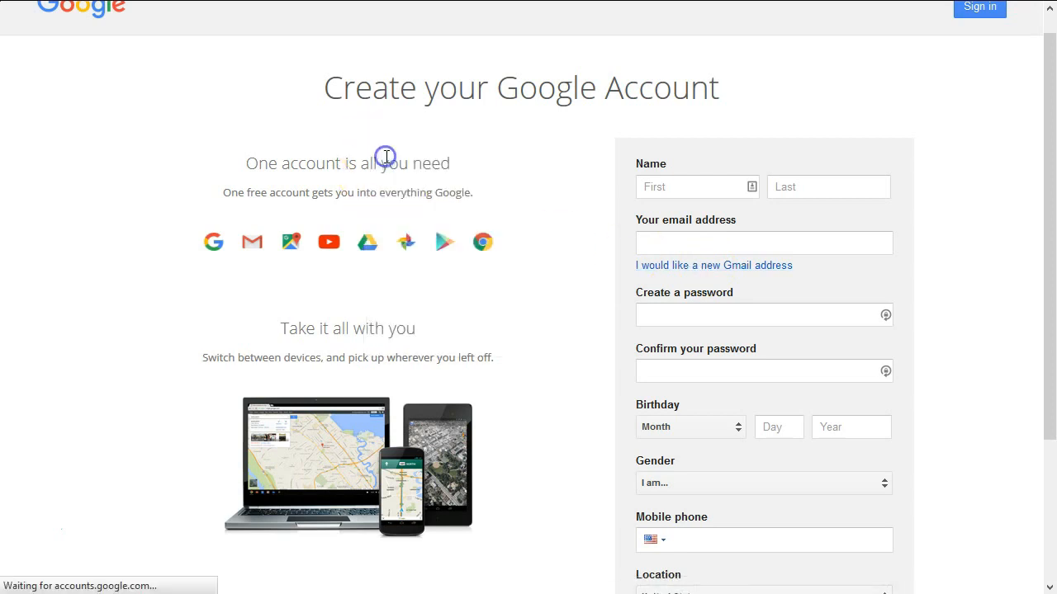
{"action": "left_click", "coordinate": [511, 137]}
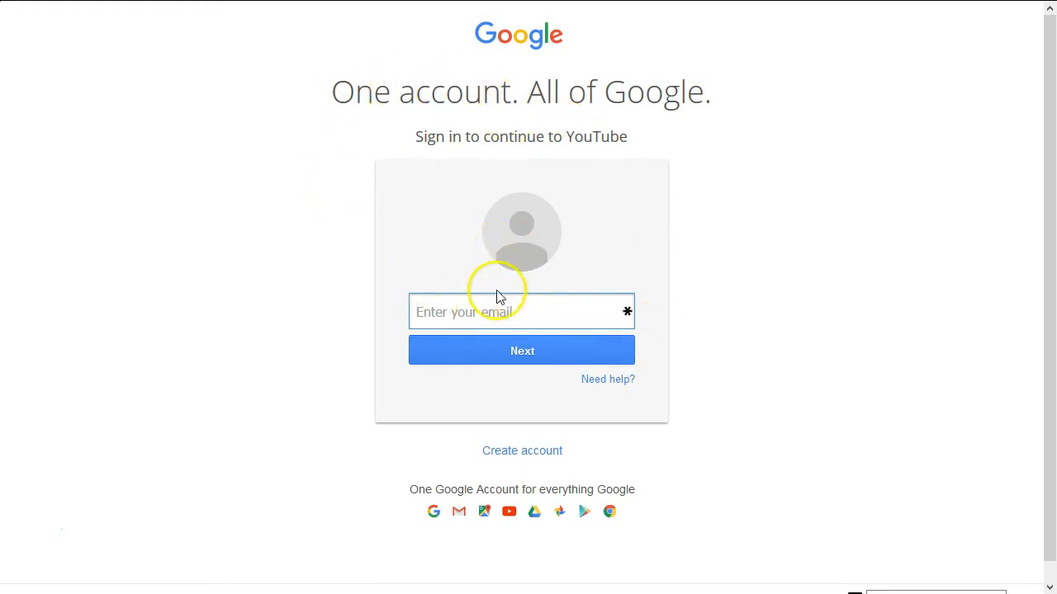
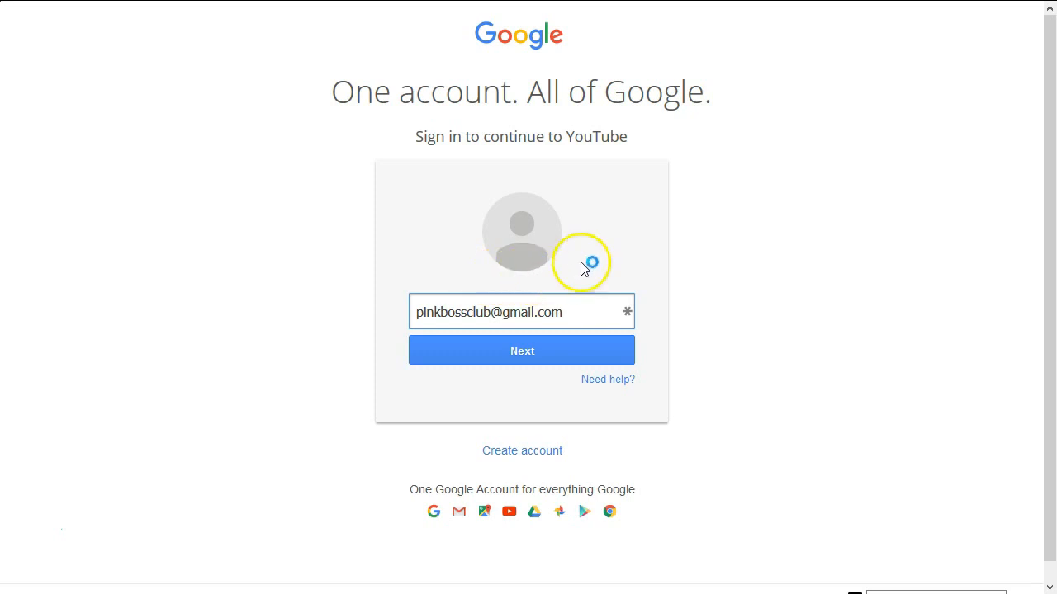
Sign in with the channel's Google account email address and password
{"action": "left_click", "coordinate": [549, 354]}
{"action": "left_click", "coordinate": [549, 356]}
{"action": "type", "text": "••••••••••••••"}
{"action": "left_click", "coordinate": [529, 398]}
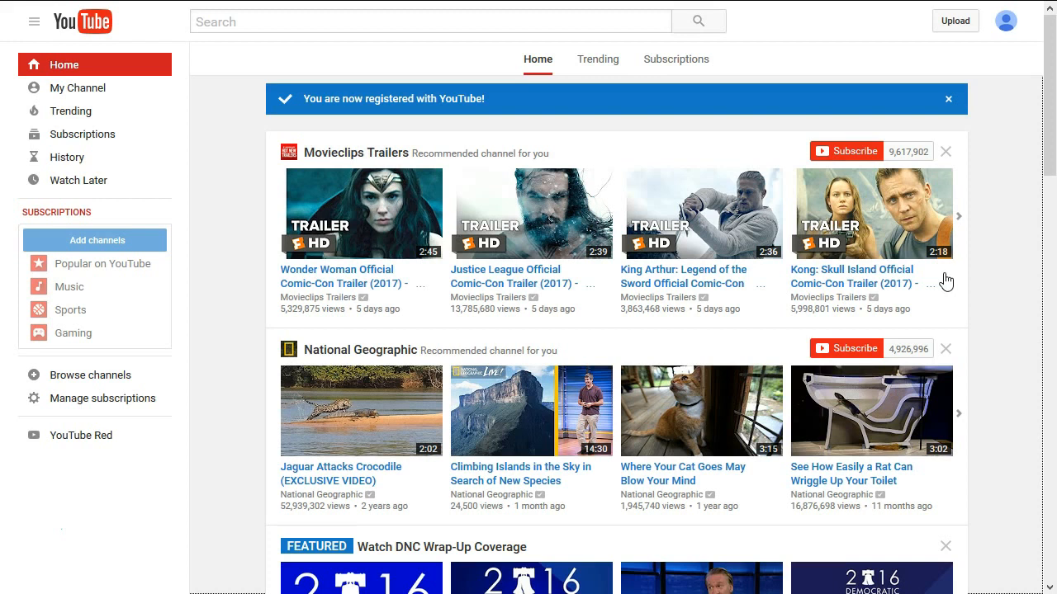
Leave full screen and load youtube.com/verify from the address bar
{"action": "key", "text": "F11"}
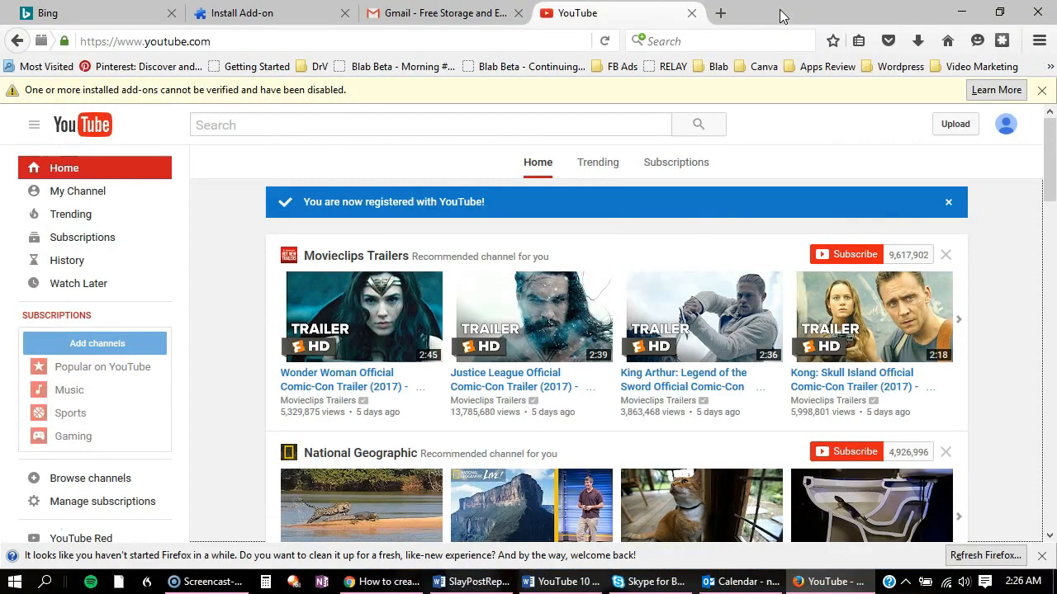
{"action": "left_click", "coordinate": [470, 41]}
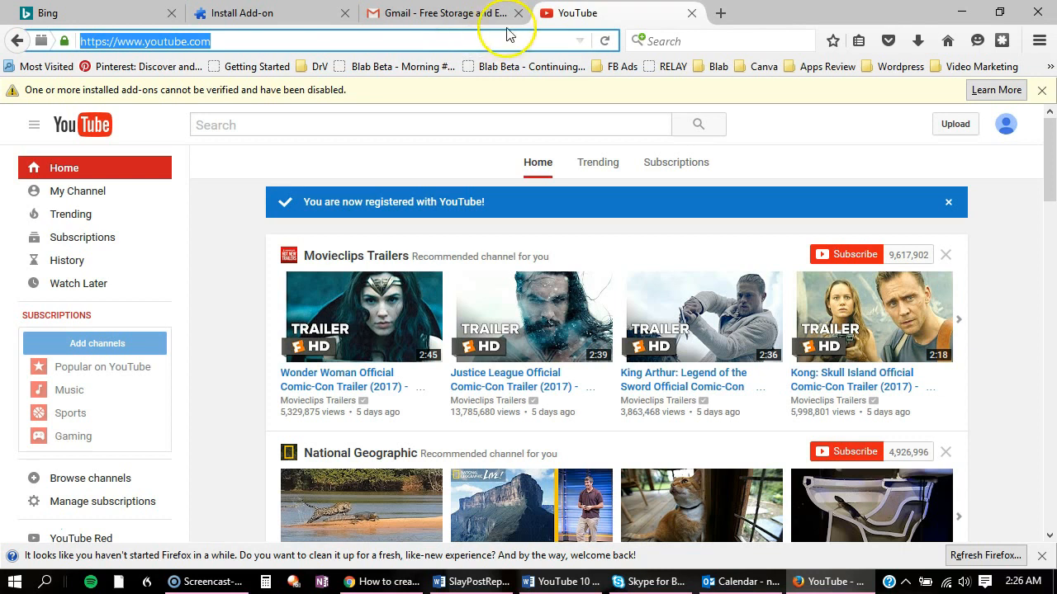
{"action": "left_click", "coordinate": [498, 42]}
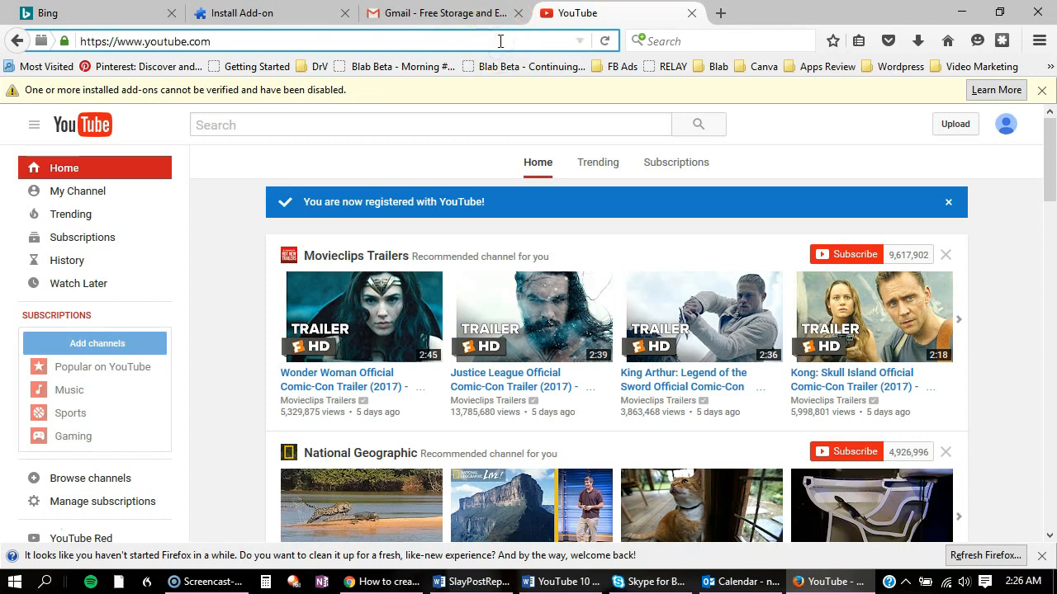
{"action": "type", "text": "/verify"}
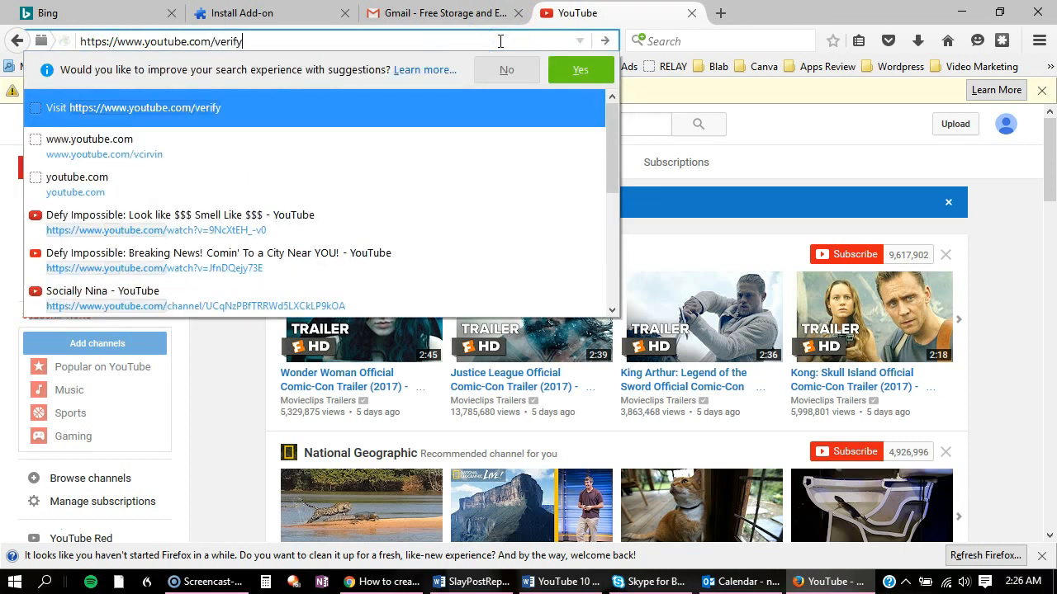
{"action": "key", "text": "Return"}
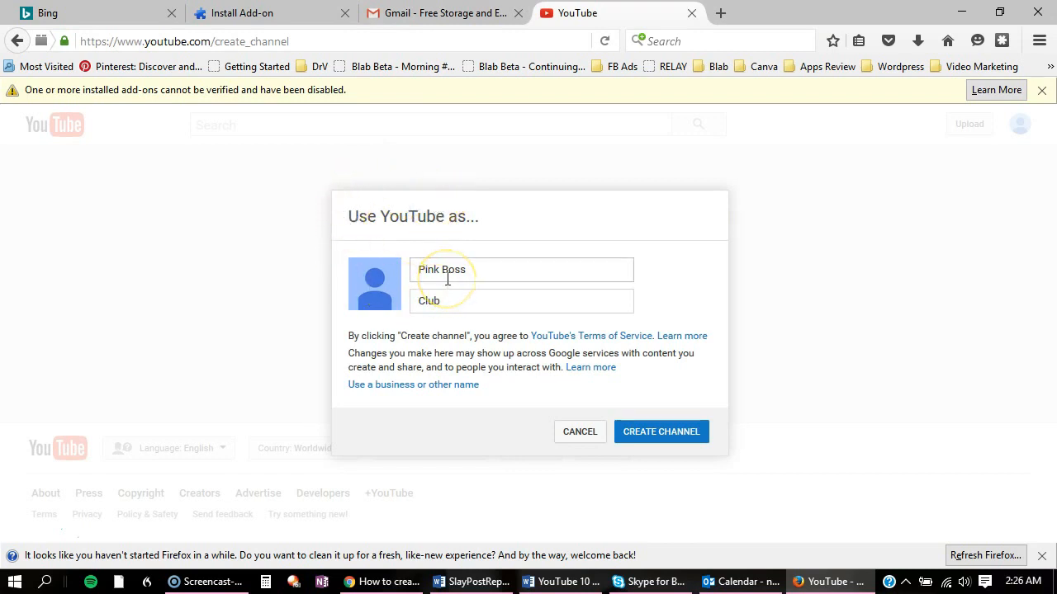
Return Firefox to full screen so the 'Use YouTube as...' prompt fills the display
{"action": "key", "text": "F11"}
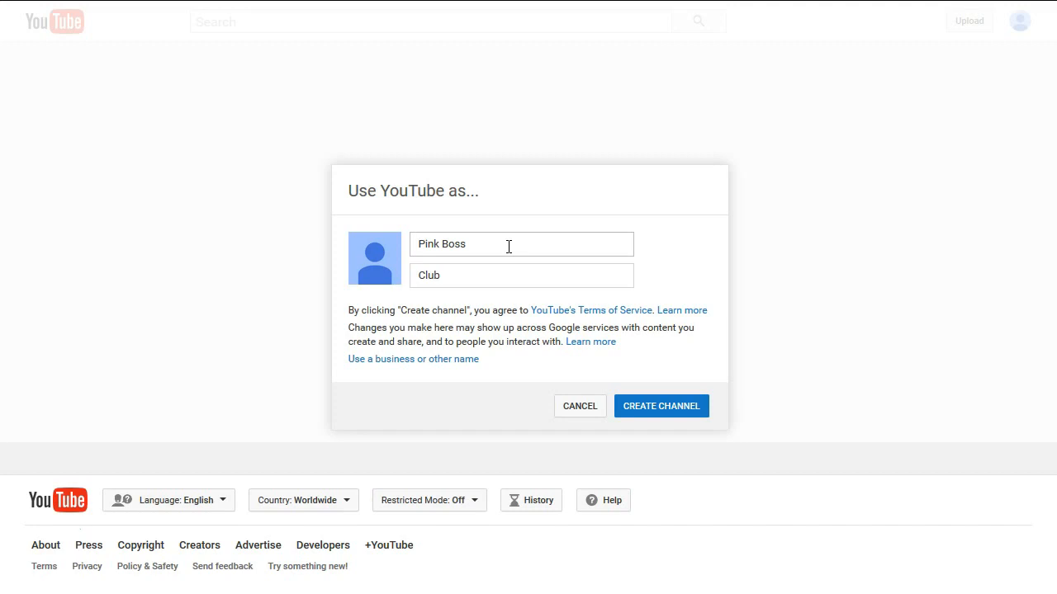
Create a business-name channel 'Pink Boss Club', category Product or Brand, agreeing to the Pages Terms
{"action": "left_click", "coordinate": [396, 363]}
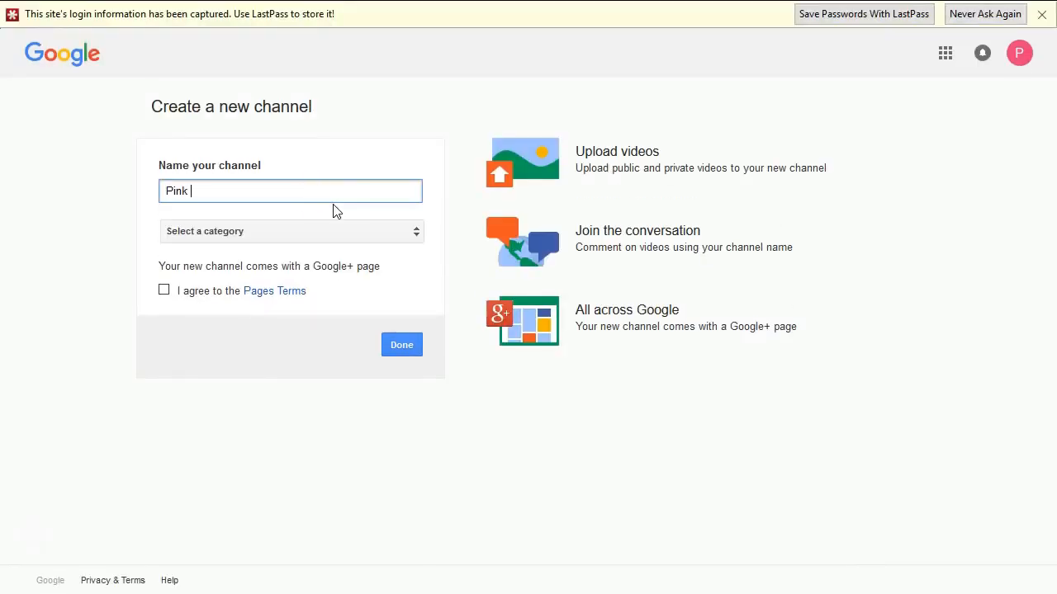
{"action": "left_click", "coordinate": [361, 230]}
{"action": "left_click", "coordinate": [366, 232]}
{"action": "left_click", "coordinate": [365, 231]}
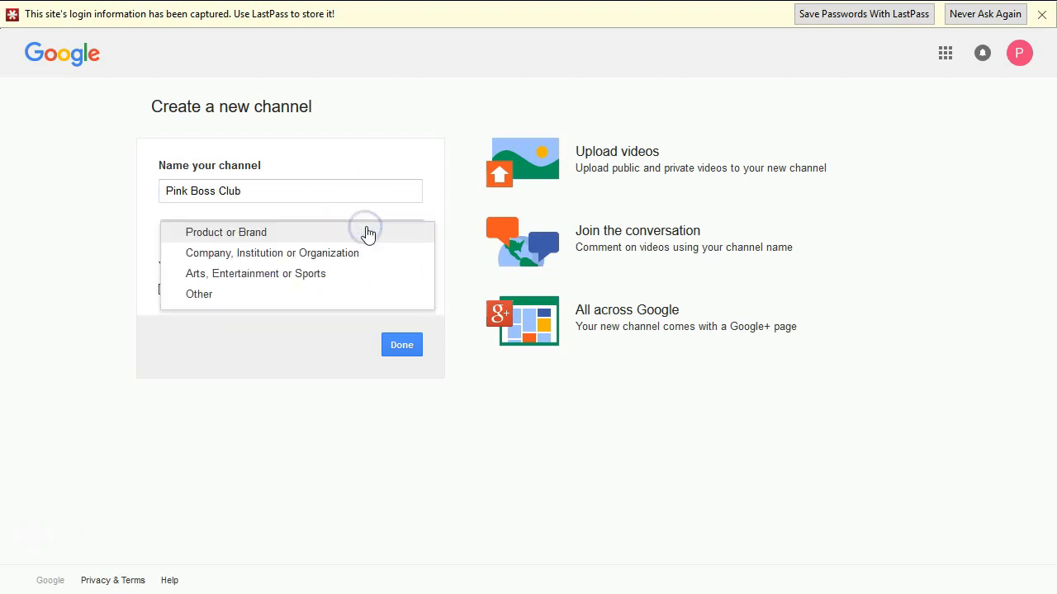
{"action": "left_click", "coordinate": [234, 238]}
{"action": "left_click", "coordinate": [163, 290]}
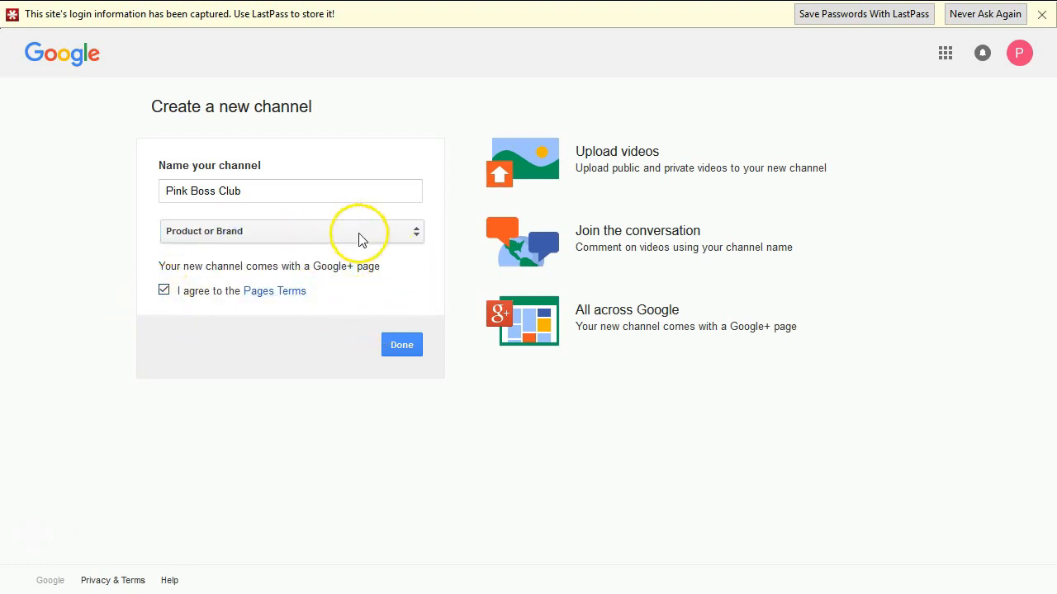
{"action": "left_click", "coordinate": [404, 347]}
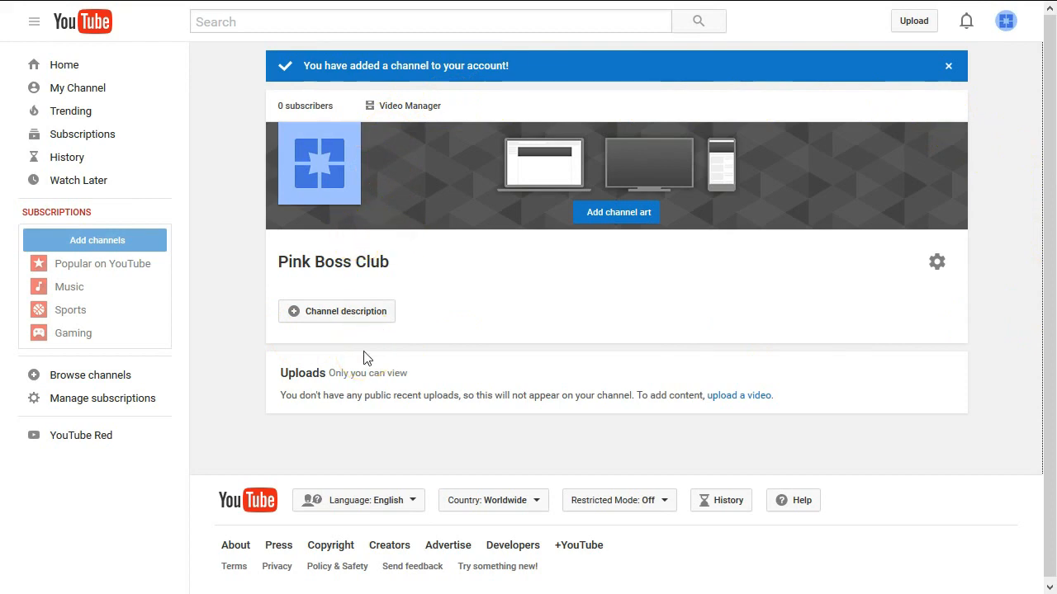
Paste the verification address into the address bar and load youtube.com/verify
{"action": "left_click", "coordinate": [494, 201]}
{"action": "left_click", "coordinate": [509, 216]}
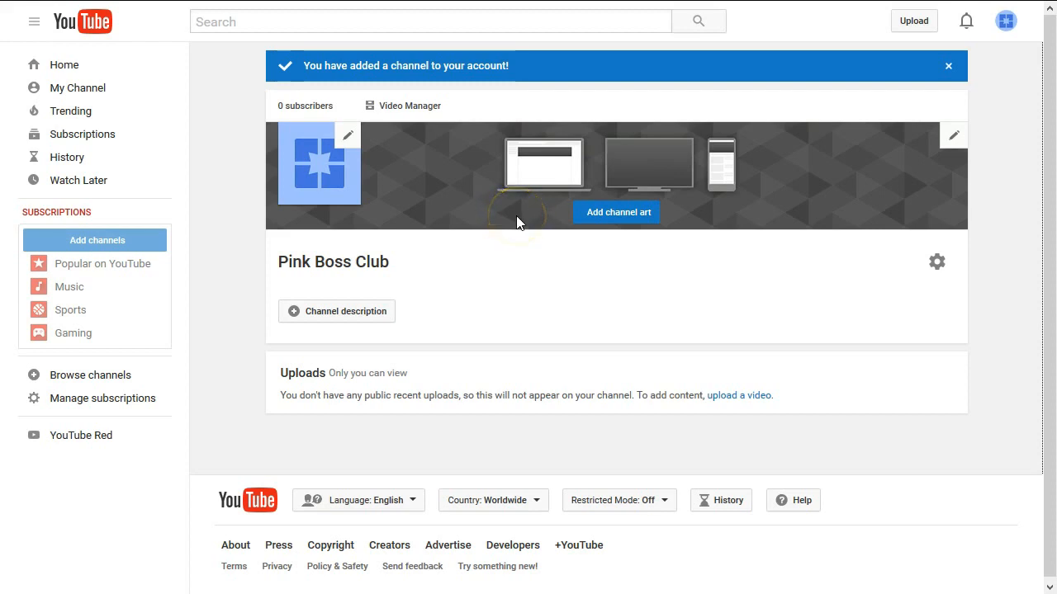
{"action": "mouse_move", "coordinate": [413, 0]}
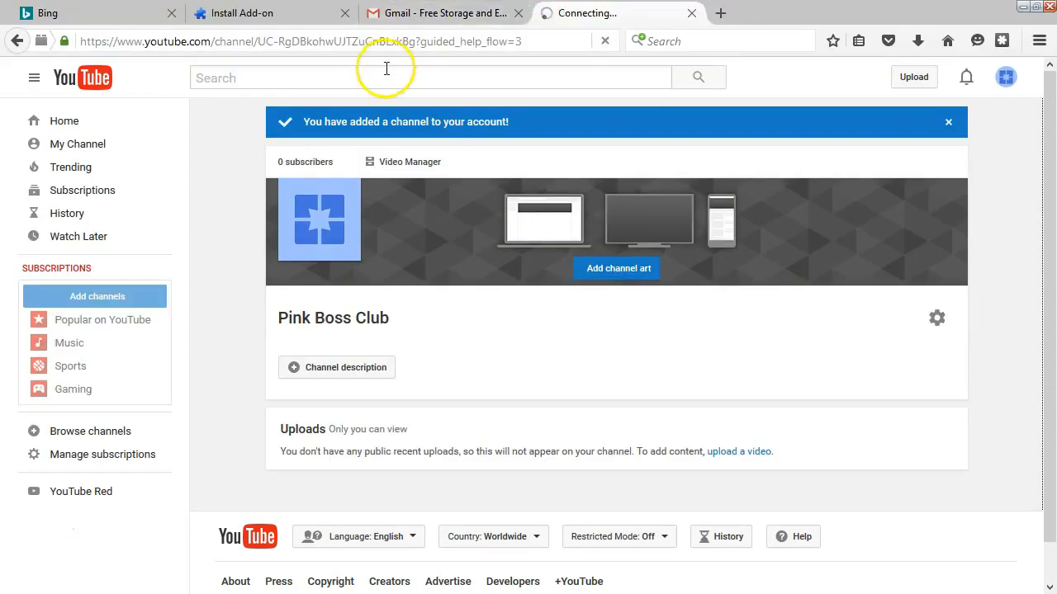
{"action": "left_click", "coordinate": [391, 40]}
{"action": "type", "text": "https://www.youtube.com/verify"}
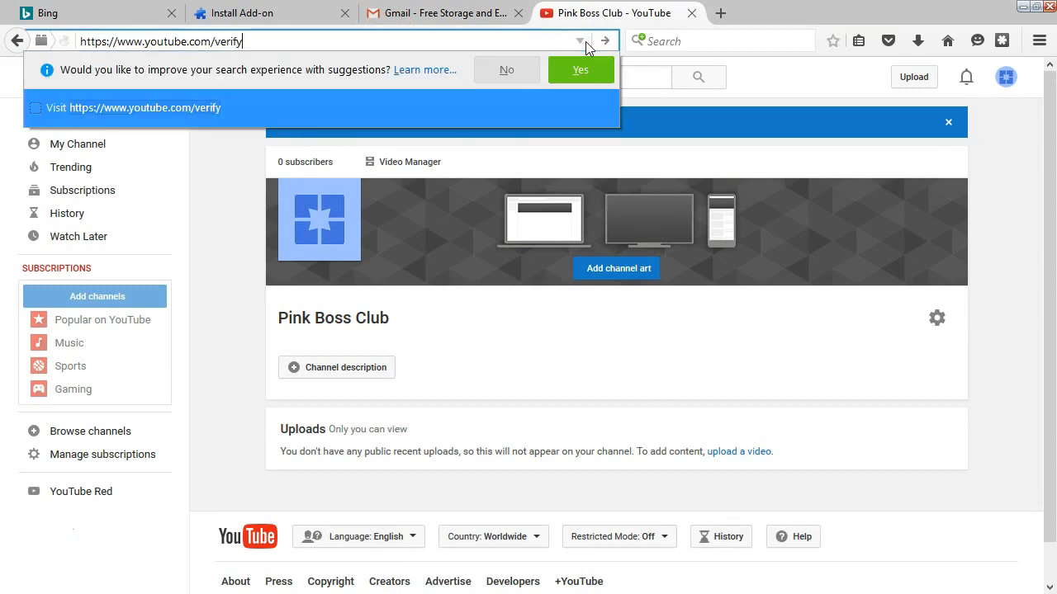
{"action": "key", "text": "Return"}
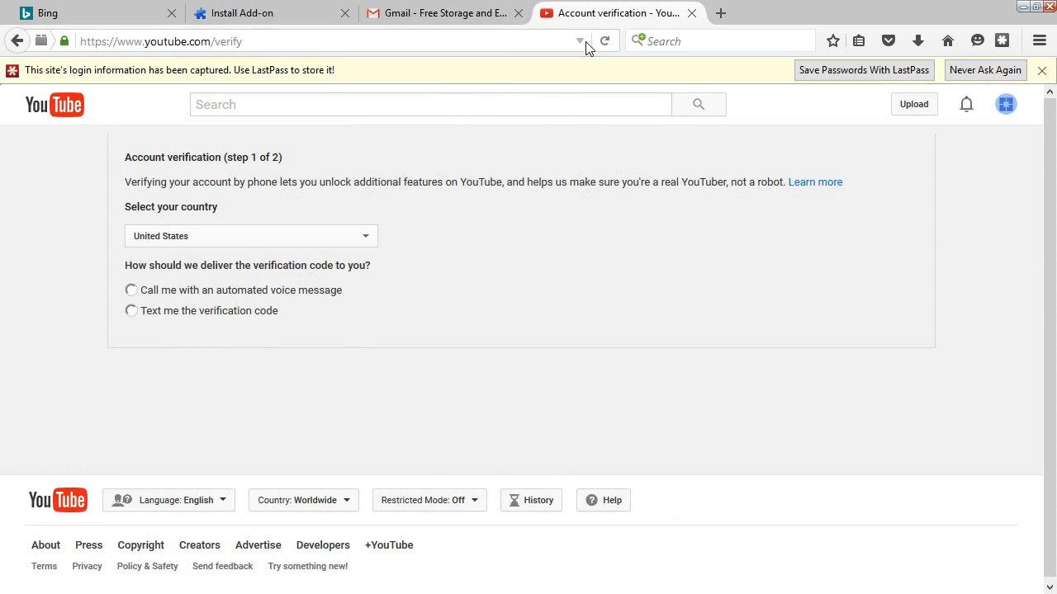
Toggle full screen and dismiss the saved-login notification bar
{"action": "key", "text": "F11"}
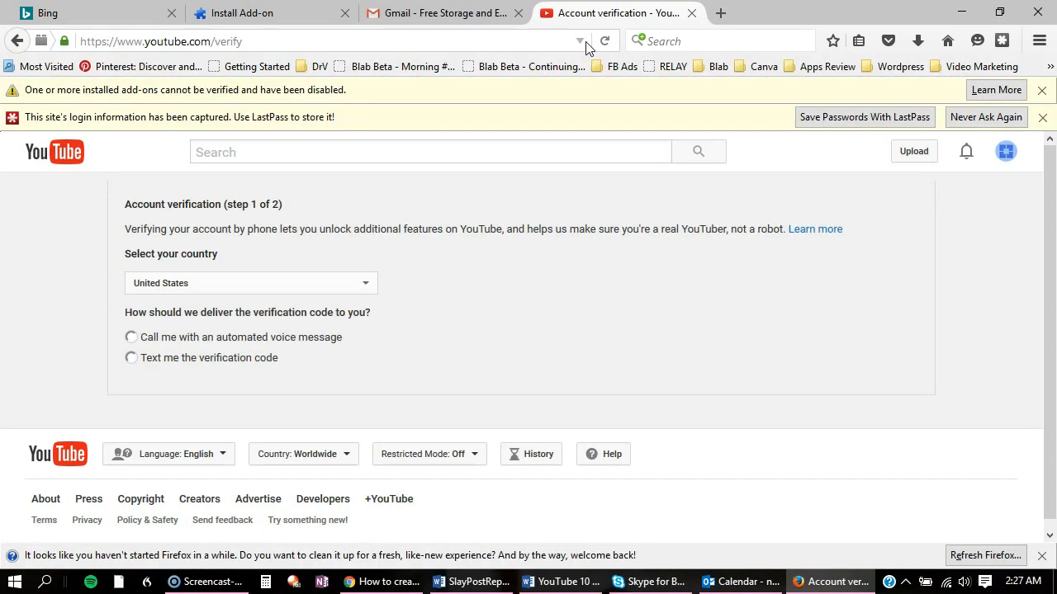
{"action": "key", "text": "F11"}
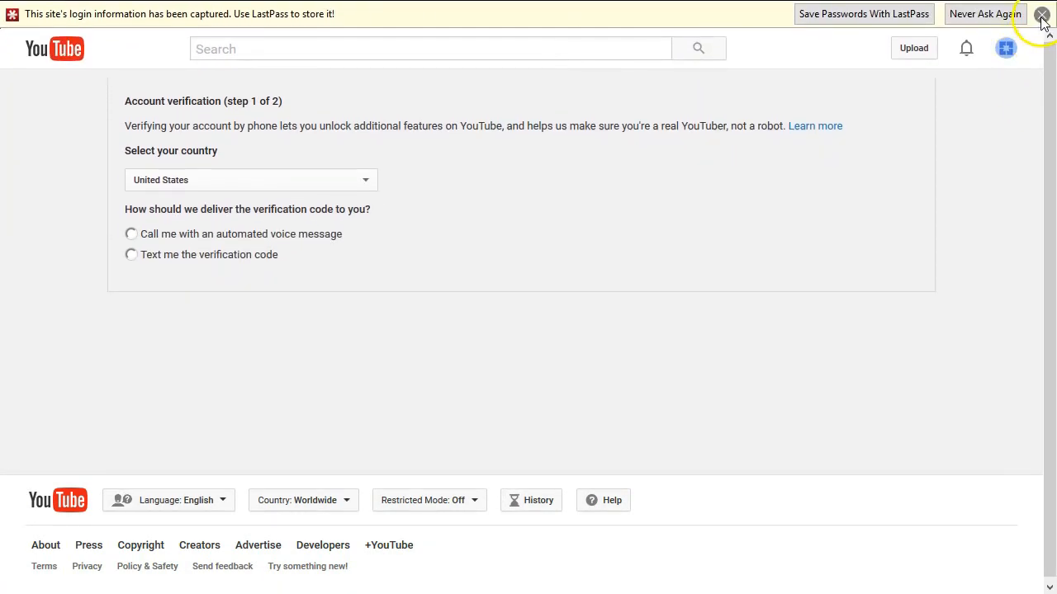
{"action": "left_click", "coordinate": [1041, 16]}
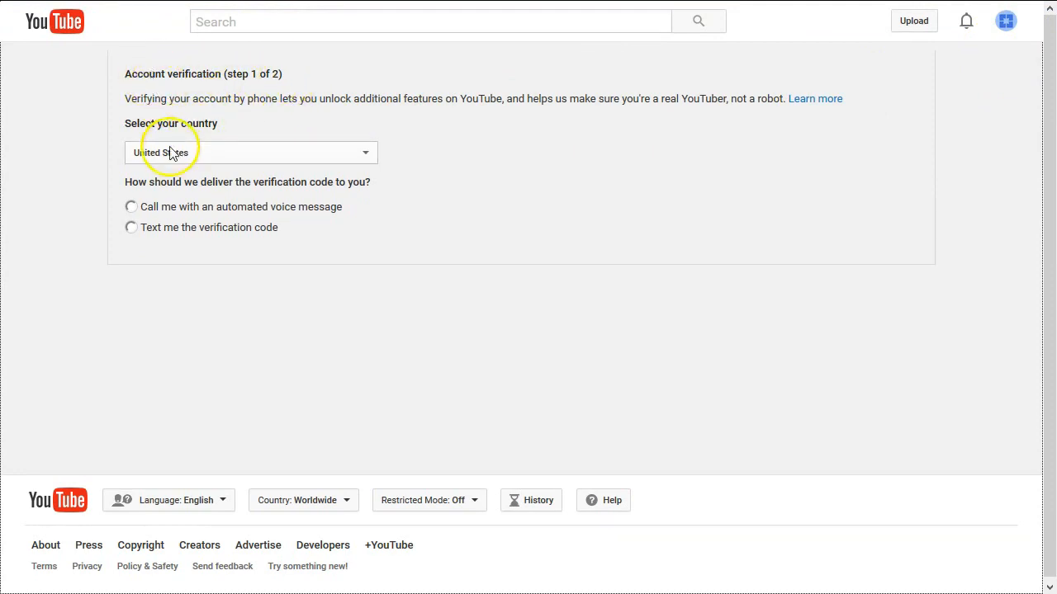
Choose an automated voice call, confirm the notice, and submit the account's phone number
{"action": "left_click", "coordinate": [132, 208]}
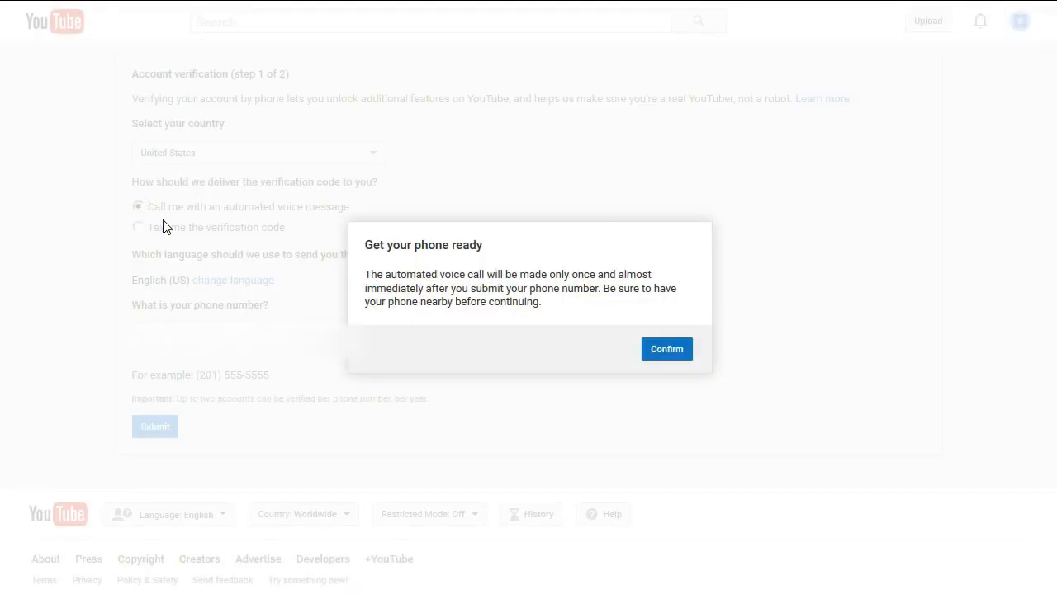
{"action": "left_click", "coordinate": [671, 350]}
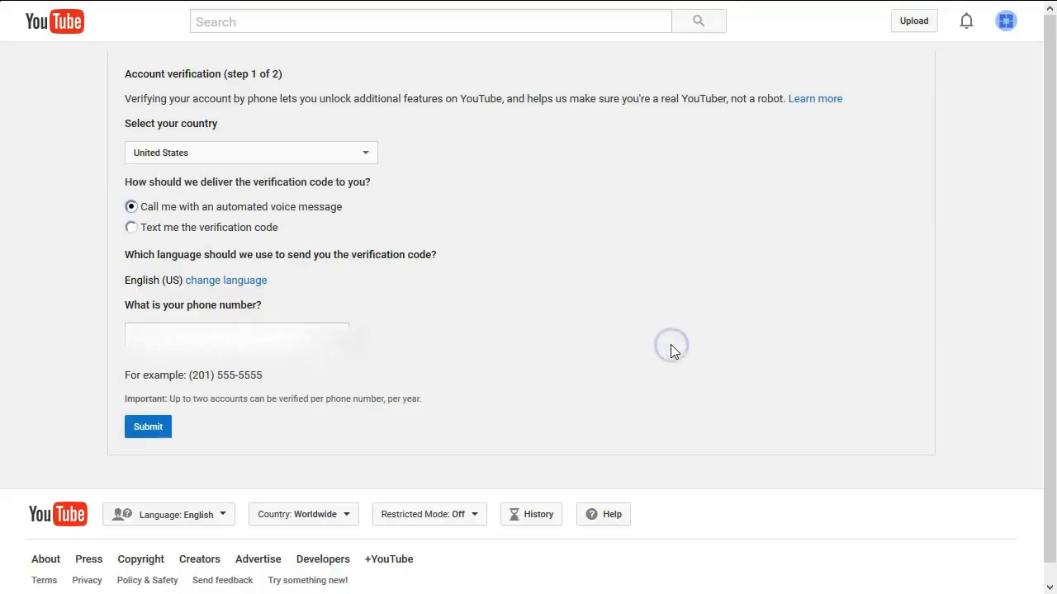
{"action": "left_click", "coordinate": [252, 337]}
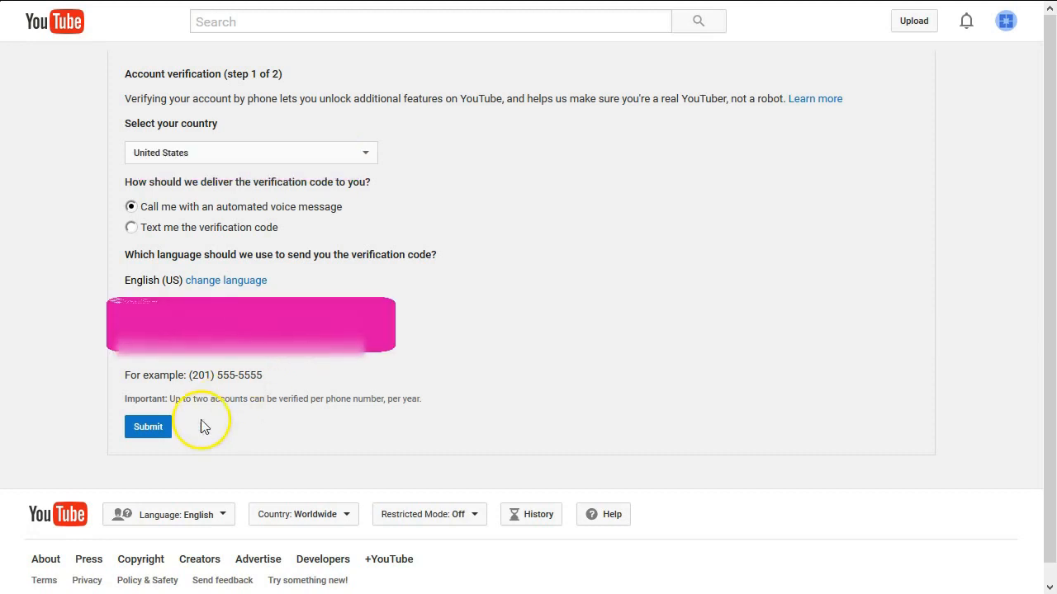
{"action": "left_click", "coordinate": [164, 428]}
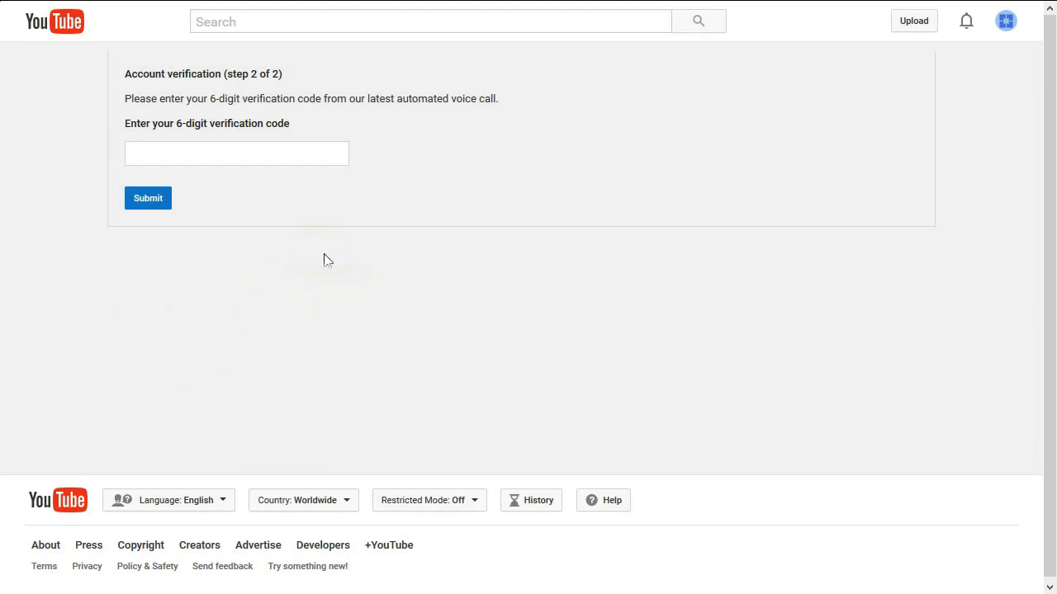
Submit the six-digit code from the call and continue past the Verified confirmation
{"action": "left_click", "coordinate": [321, 153]}
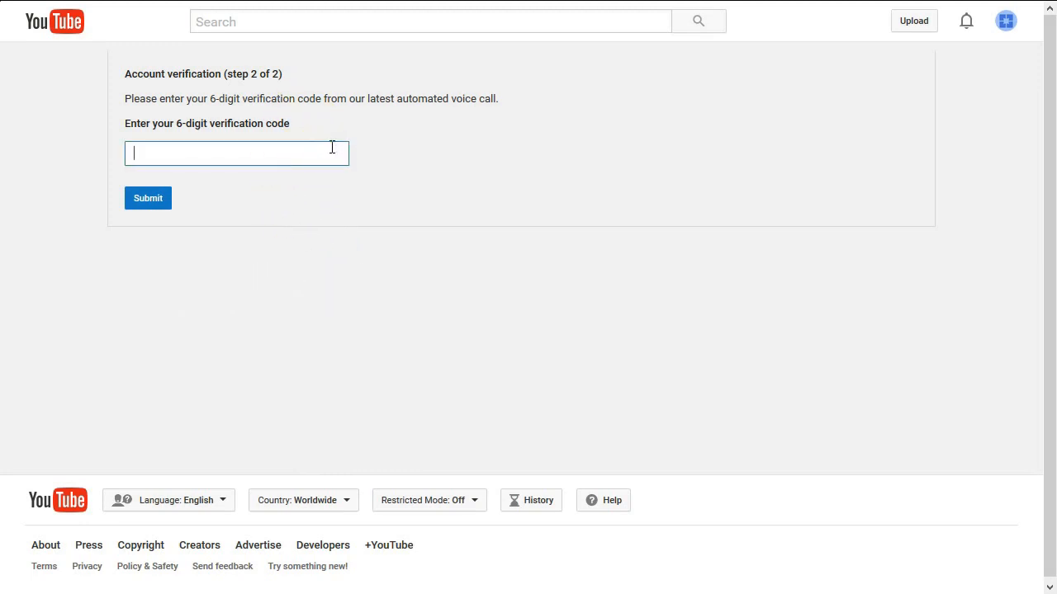
{"action": "left_click", "coordinate": [159, 208]}
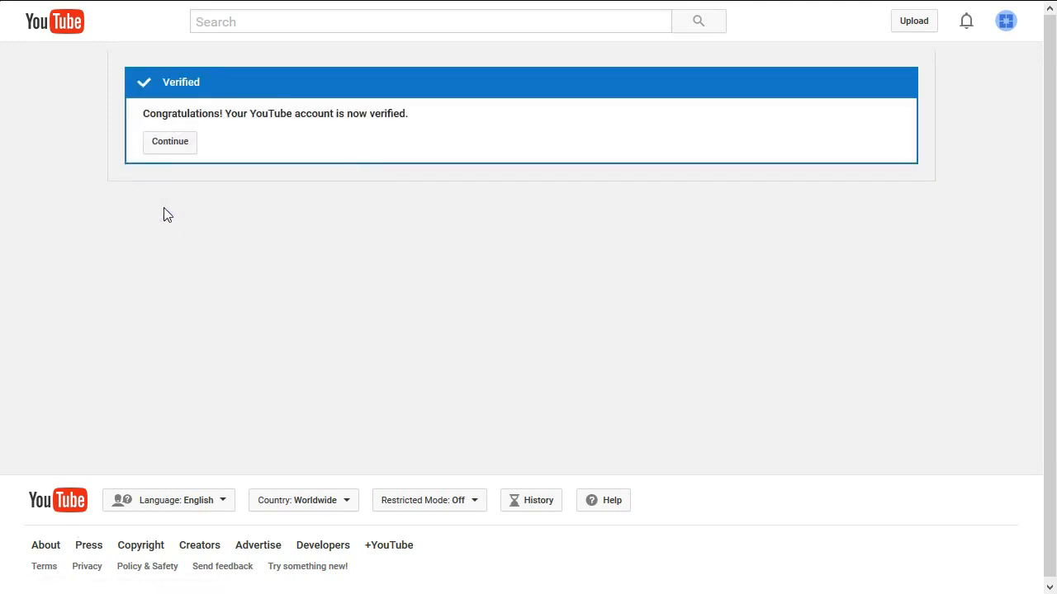
{"action": "left_click", "coordinate": [175, 155]}
{"action": "left_click", "coordinate": [166, 156]}
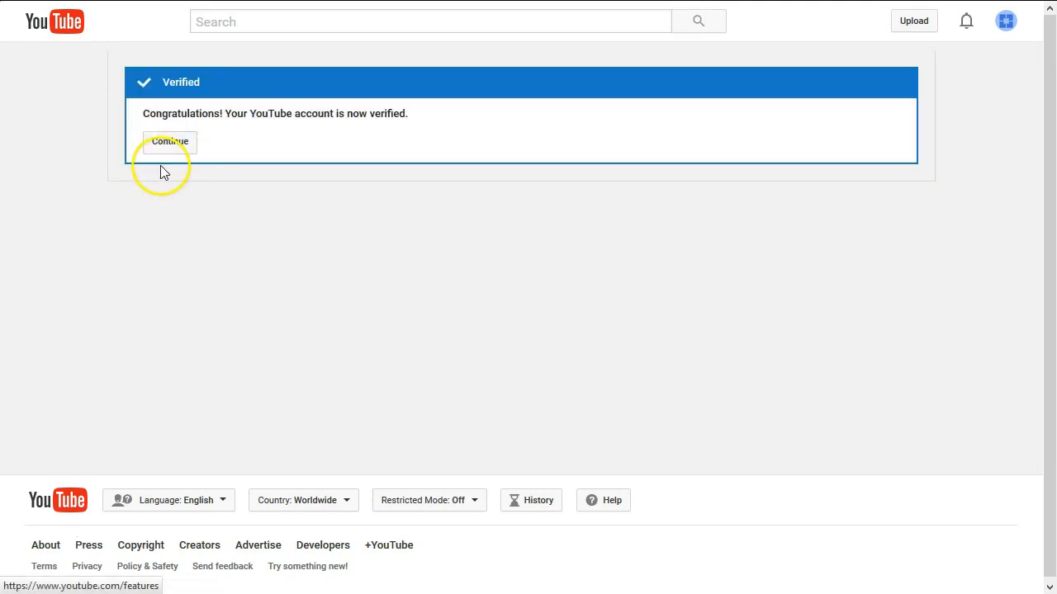
{"action": "left_click", "coordinate": [172, 147]}
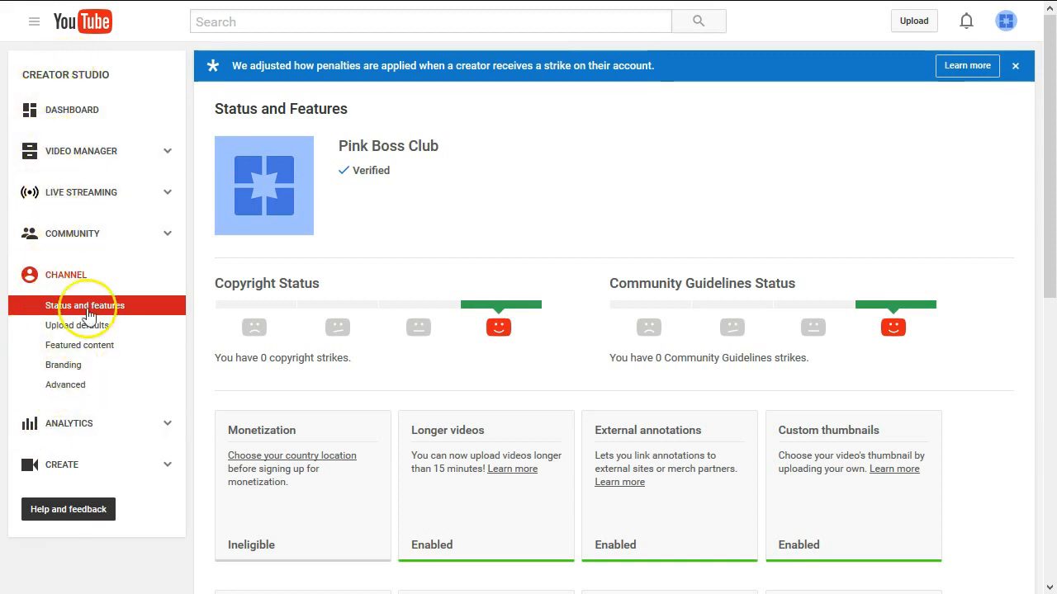
Close the strike-penalty banner and scroll down to the Live streaming and other feature cards
{"action": "left_click", "coordinate": [1015, 66]}
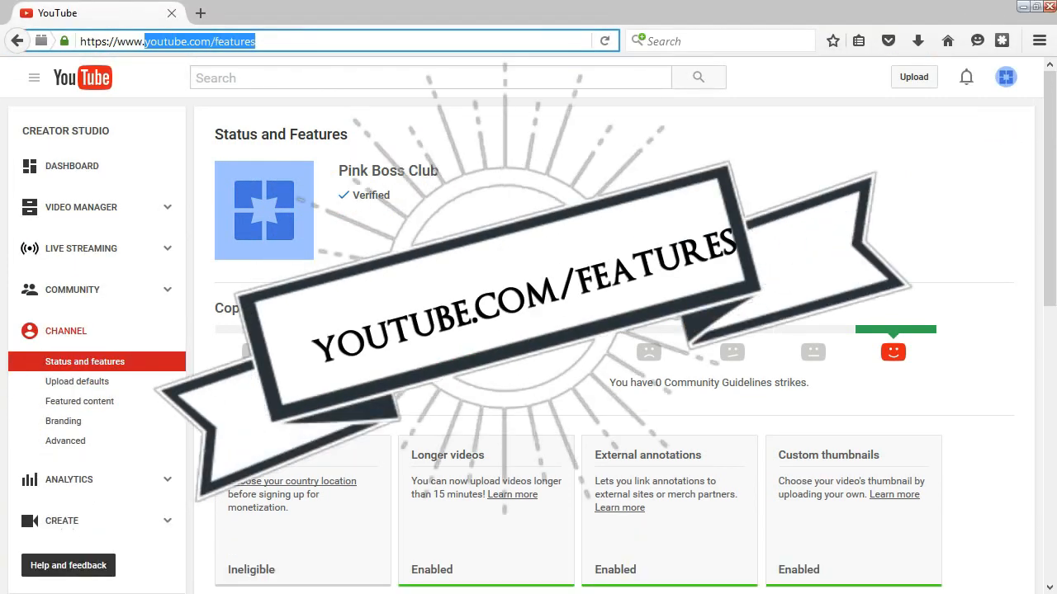
{"action": "left_click", "coordinate": [652, 228]}
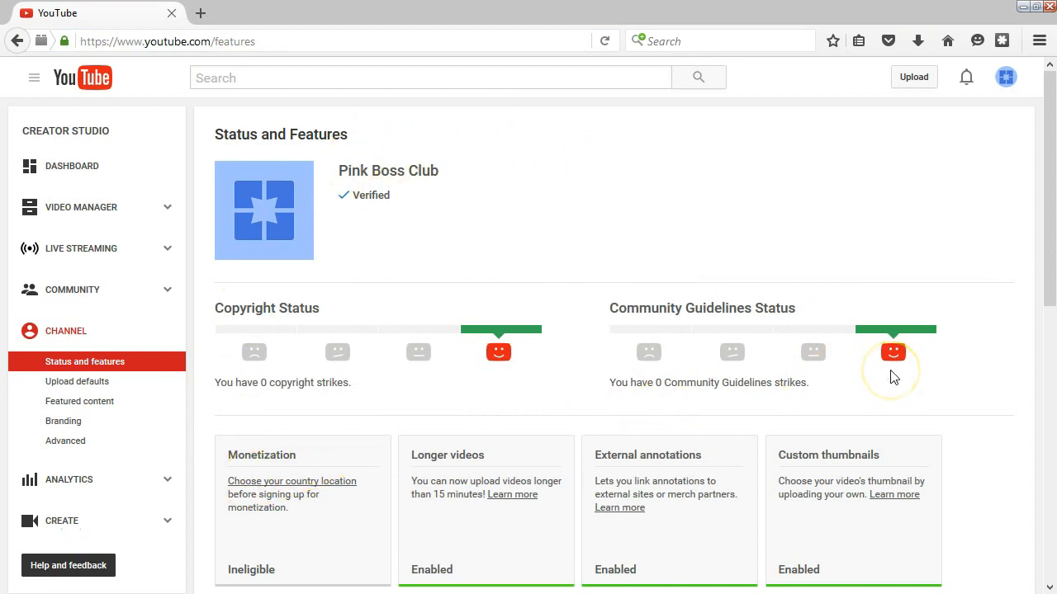
{"action": "scroll", "coordinate": [890, 380], "scroll_direction": "down", "scroll_amount": 2}
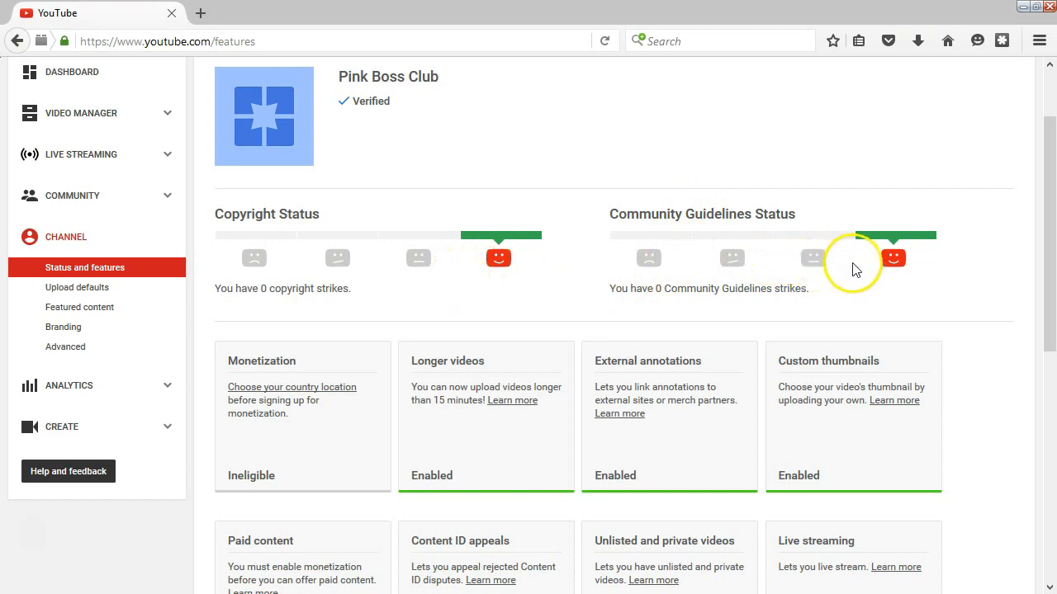
{"action": "scroll", "coordinate": [388, 318], "scroll_direction": "down", "scroll_amount": 4}
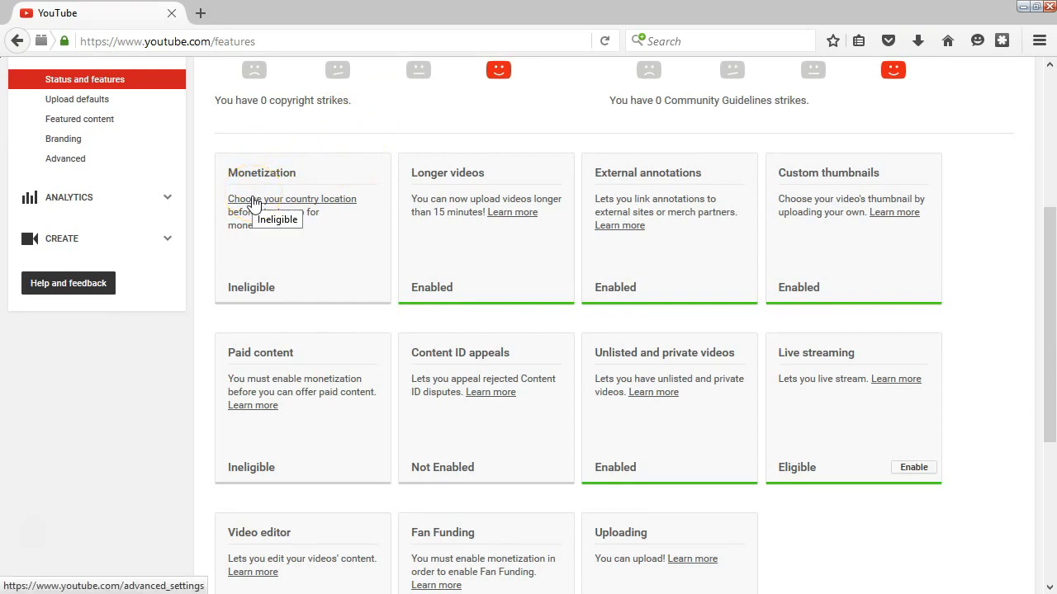
Choose United States from the Country list in the channel's location settings
{"action": "left_click", "coordinate": [253, 201]}
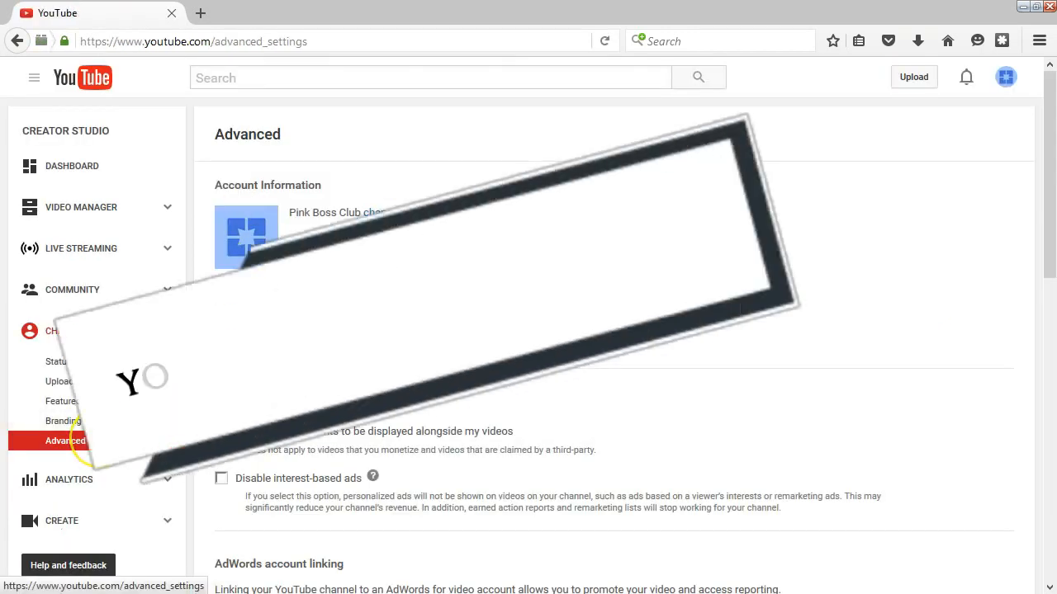
{"action": "left_click", "coordinate": [506, 299]}
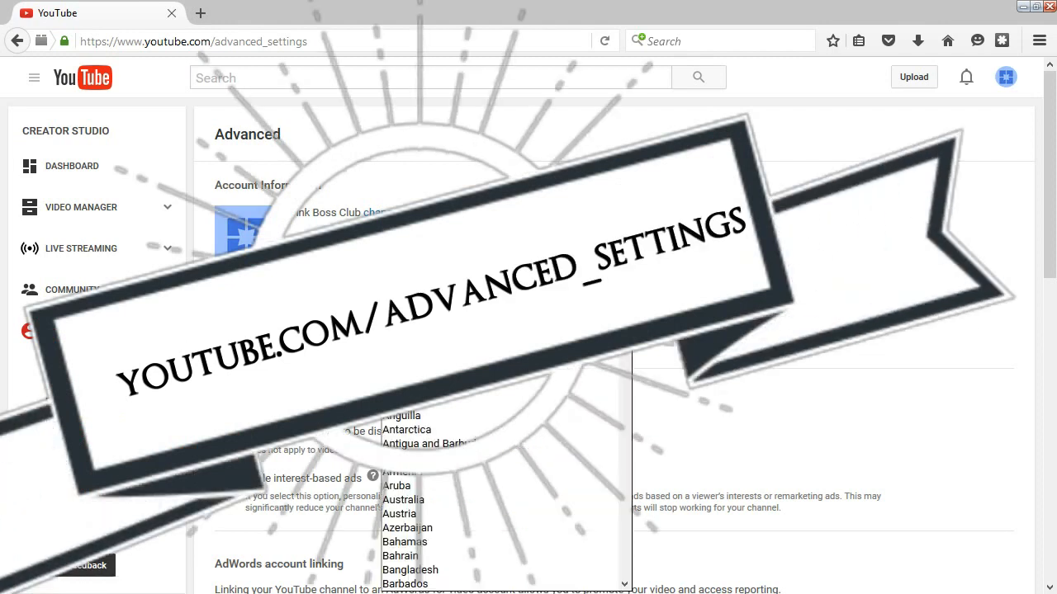
{"action": "left_click_drag", "start_coordinate": [1048, 172], "coordinate": [1048, 231]}
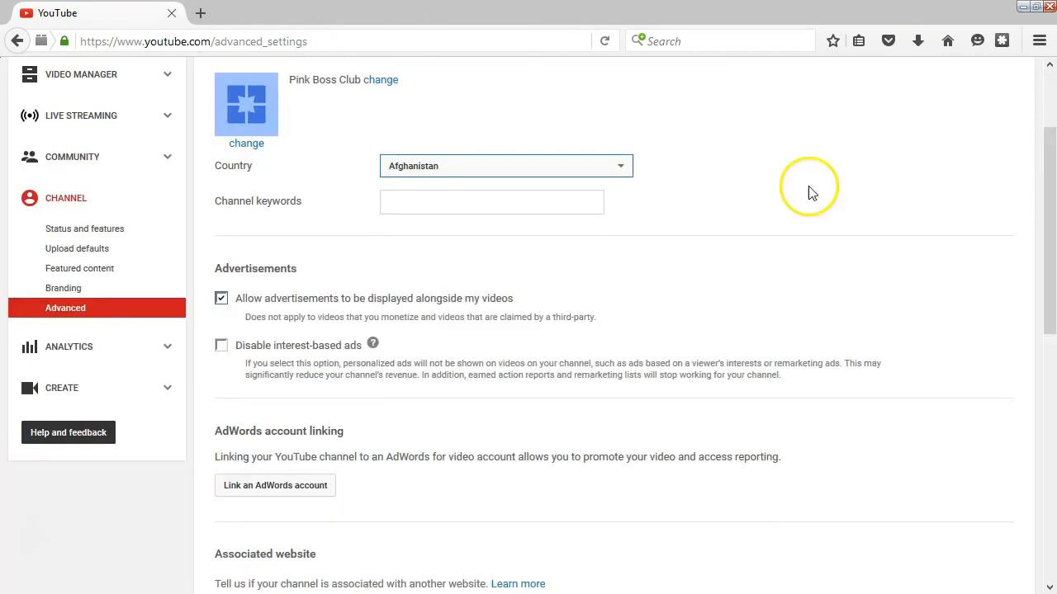
{"action": "left_click", "coordinate": [622, 166]}
{"action": "left_click_drag", "start_coordinate": [622, 173], "coordinate": [614, 479]}
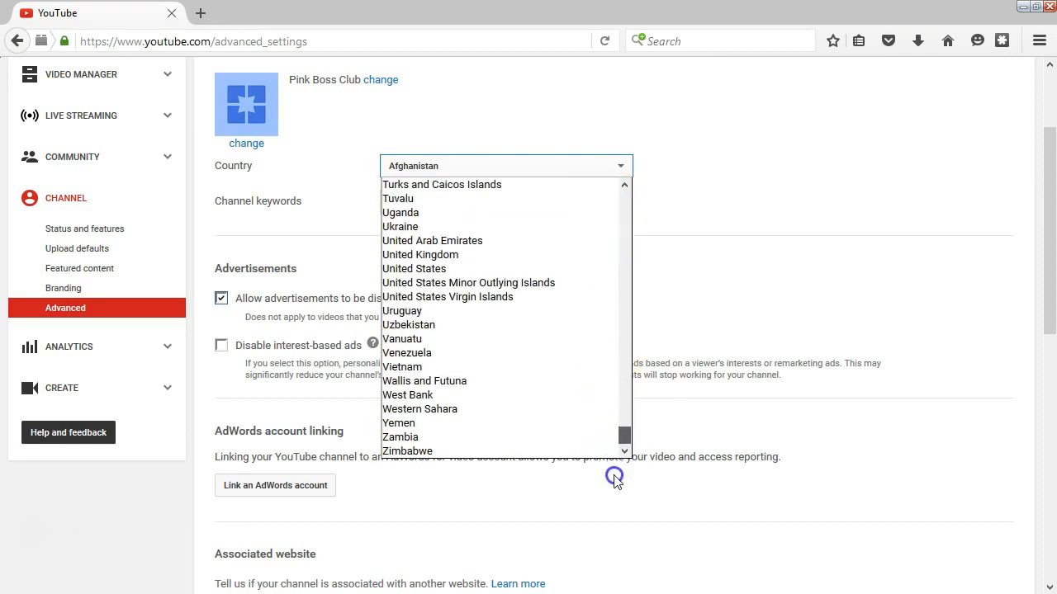
{"action": "left_click", "coordinate": [554, 270]}
{"action": "left_click", "coordinate": [446, 204]}
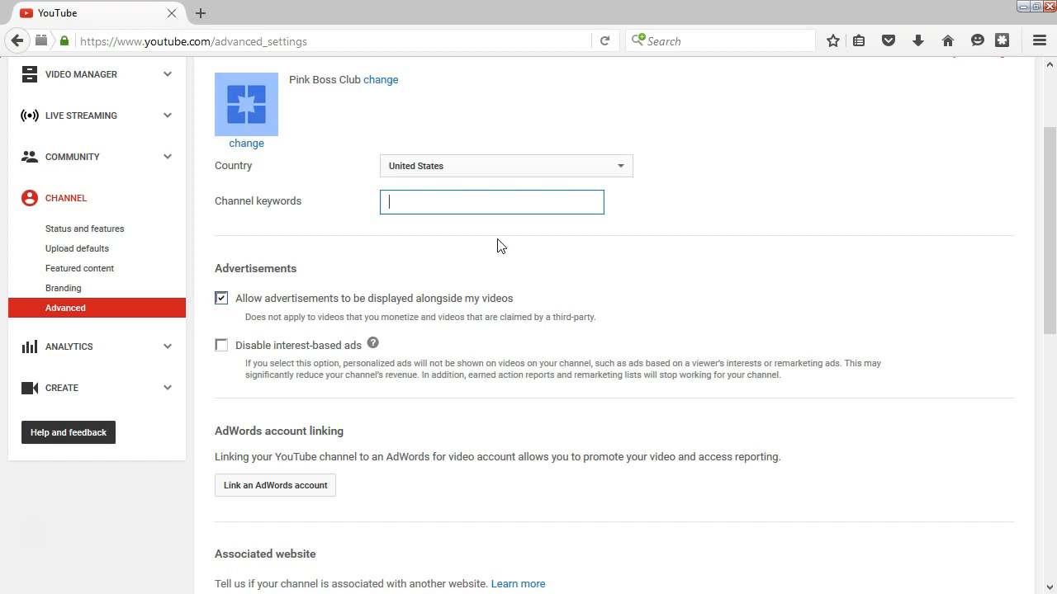
Add the channel keywords Entrepreneurs, Female Bosses, Socially Nina, Pink Boss Club, Social Media, Sisterhood
{"action": "type", "text": "Entrepreneurs, Female "}
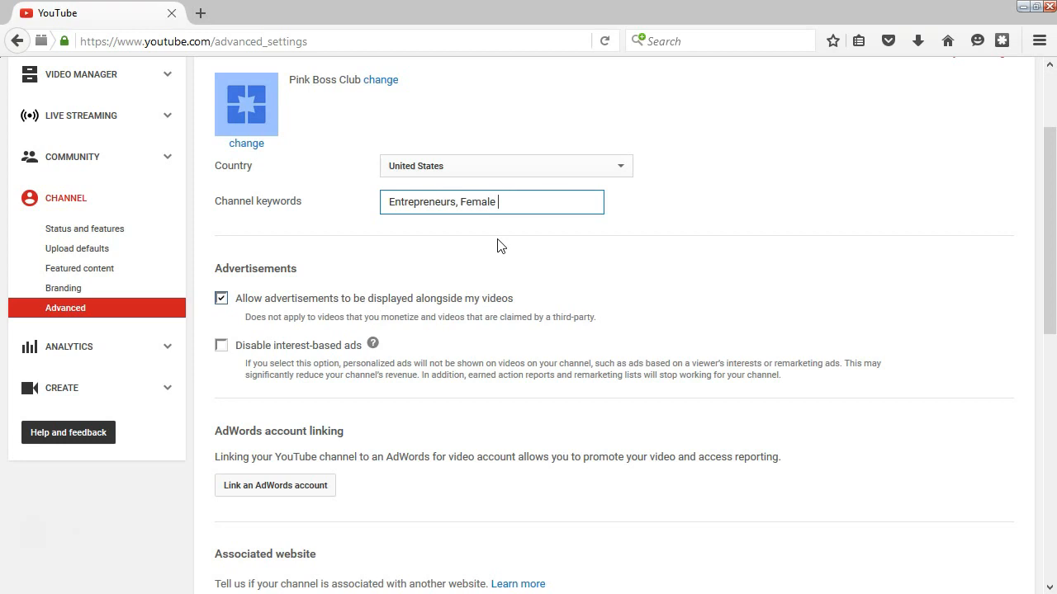
{"action": "type", "text": "Bosses, Socially Nina, Pink"}
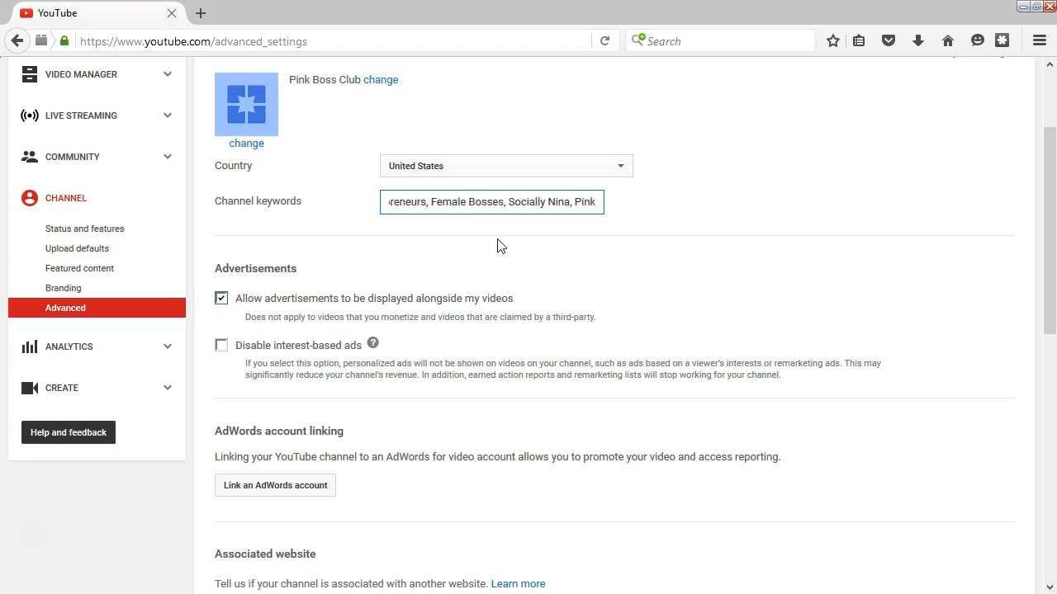
{"action": "type", "text": " Boss Club, So"}
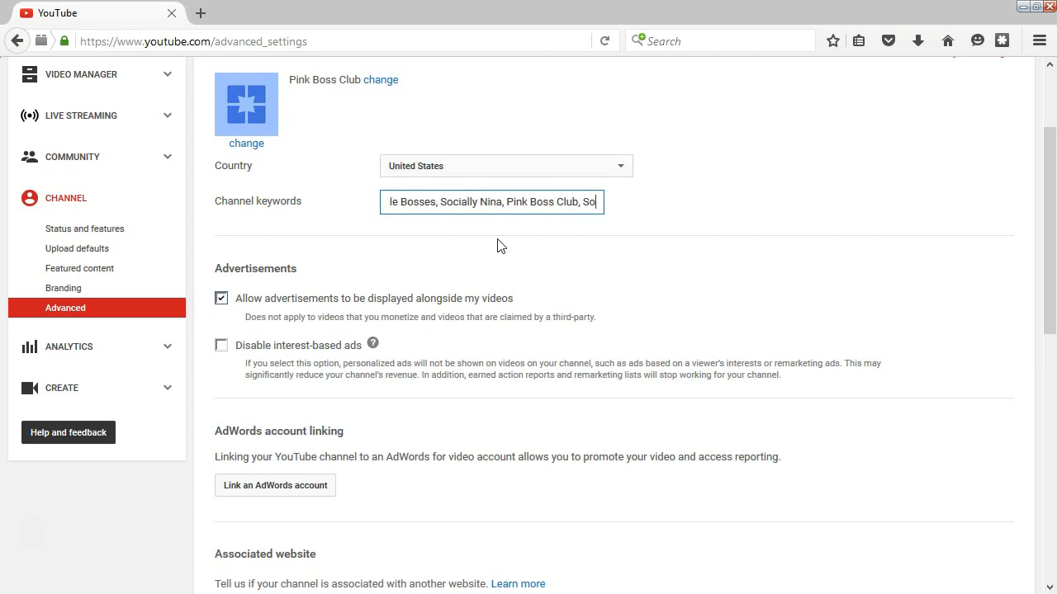
{"action": "type", "text": "cial Media, "}
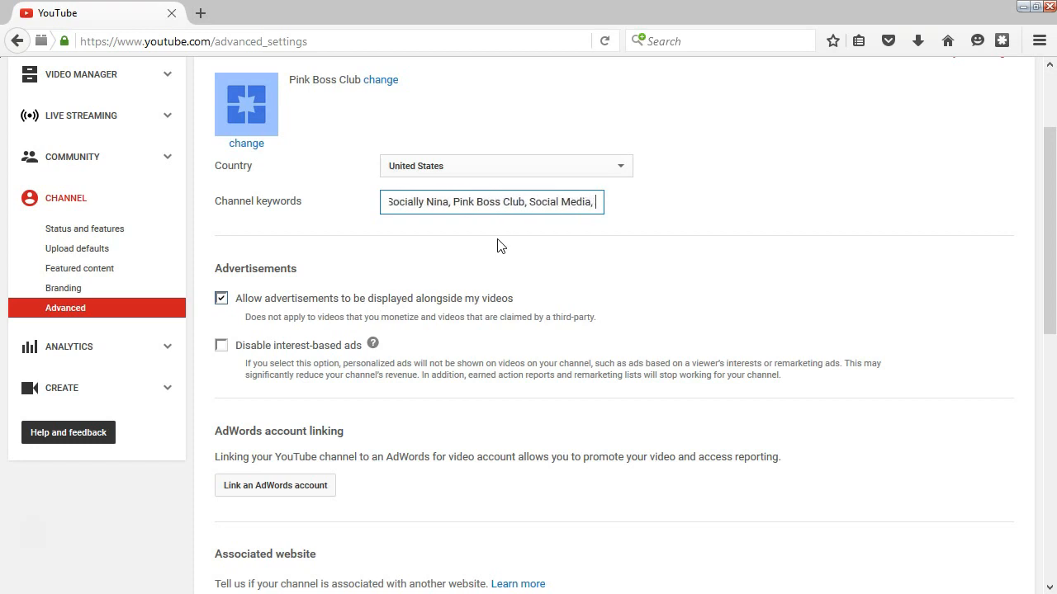
{"action": "type", "text": "Sisterhood"}
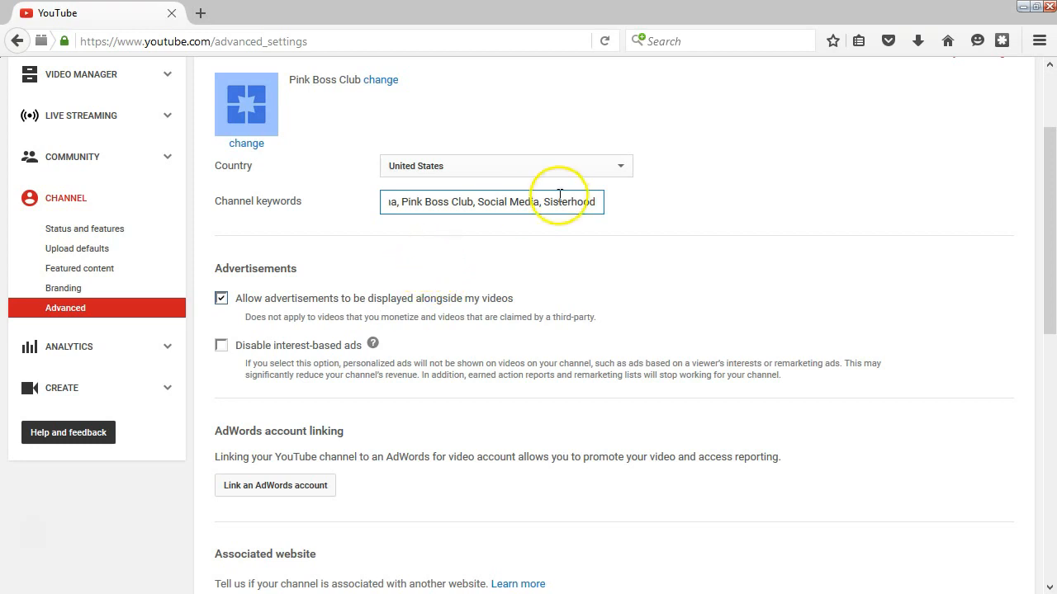
{"action": "scroll", "coordinate": [545, 226], "scroll_direction": "down", "scroll_amount": 4}
{"action": "left_click", "coordinate": [222, 110]}
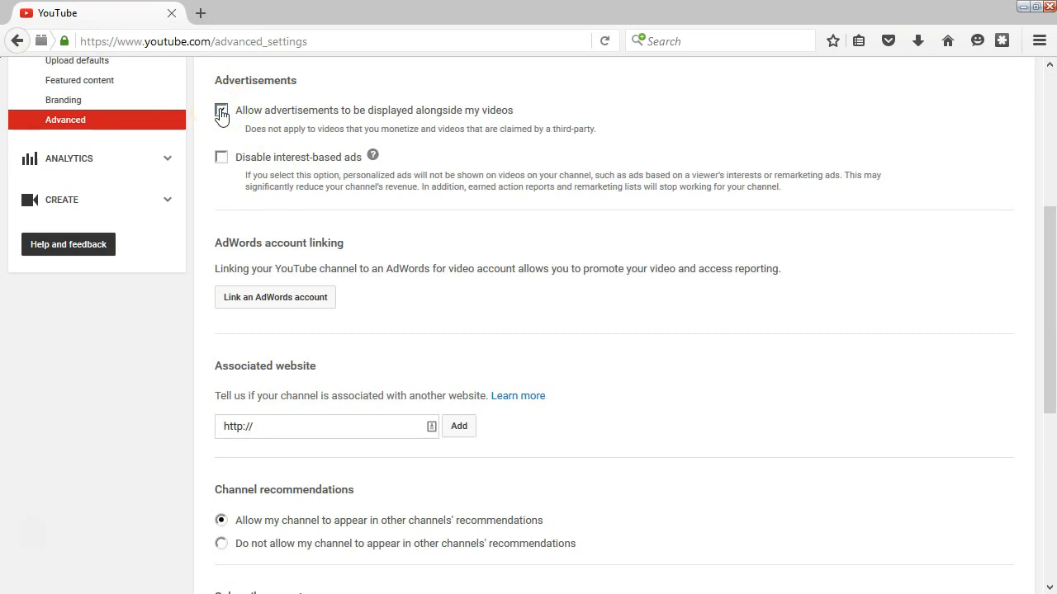
{"action": "left_click", "coordinate": [221, 111]}
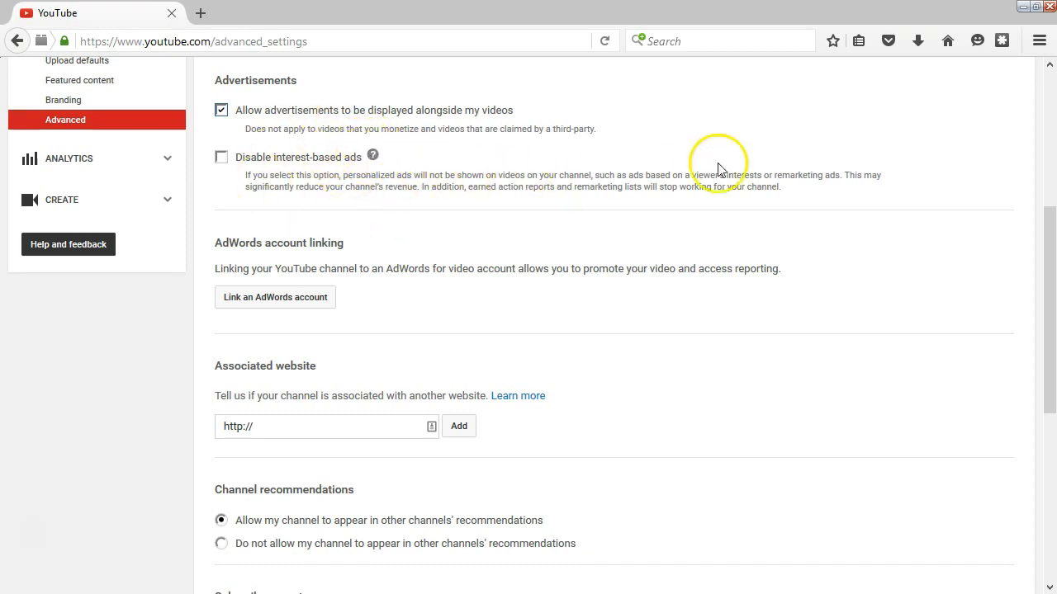
{"action": "scroll", "coordinate": [733, 177], "scroll_direction": "down", "scroll_amount": 2}
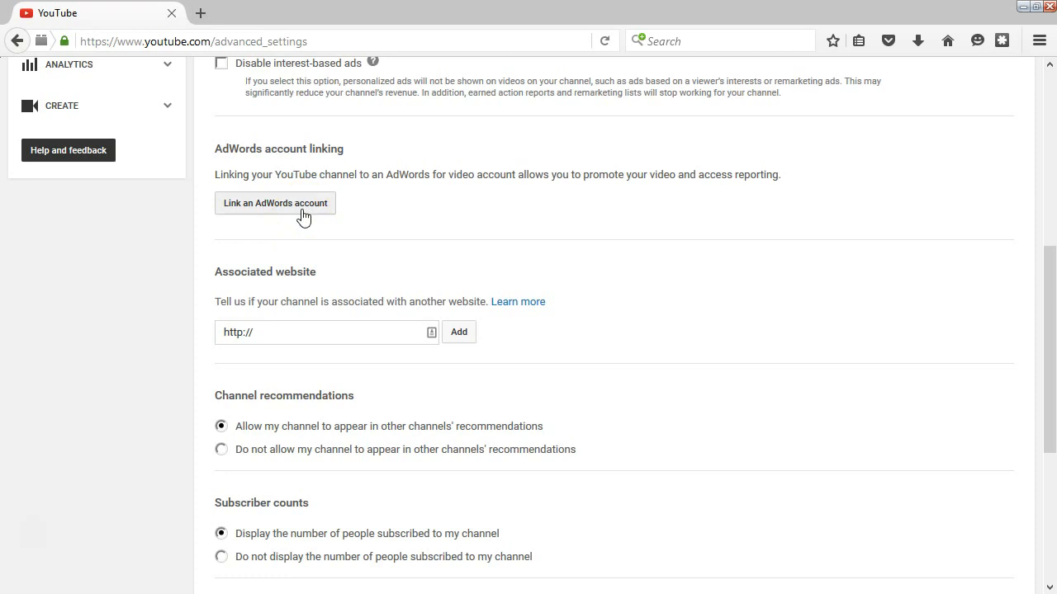
{"action": "scroll", "coordinate": [305, 229], "scroll_direction": "down", "scroll_amount": 3}
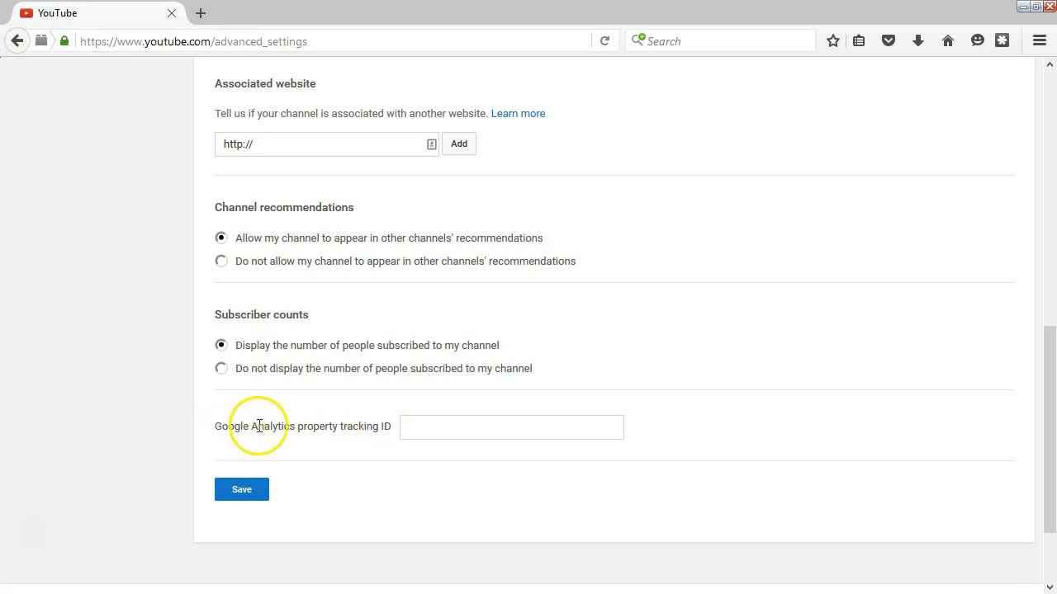
Save the Advanced settings changes and go back to the Status and features page
{"action": "left_click", "coordinate": [407, 428]}
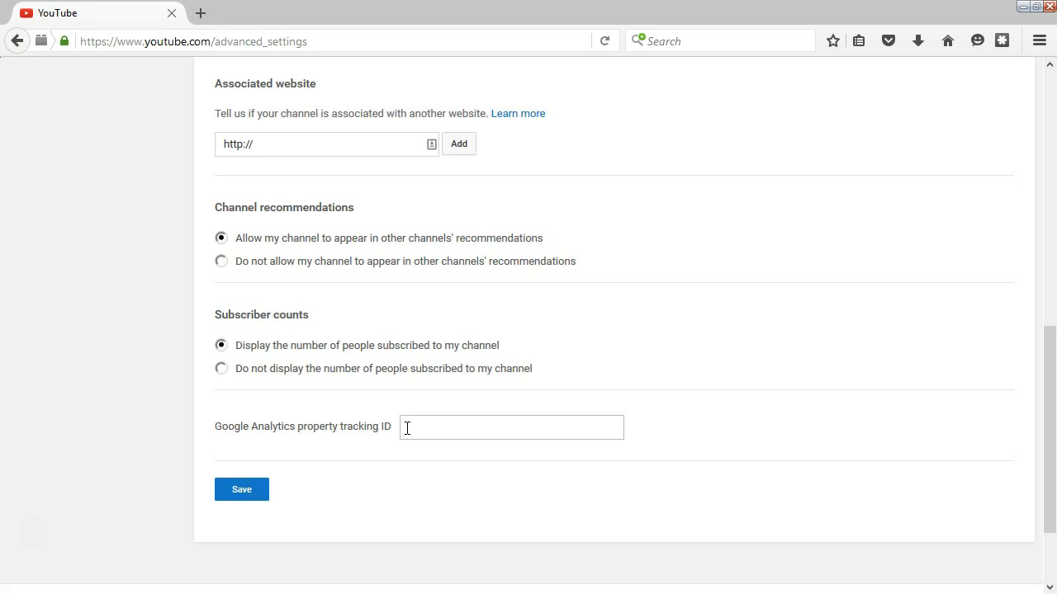
{"action": "left_click", "coordinate": [253, 494]}
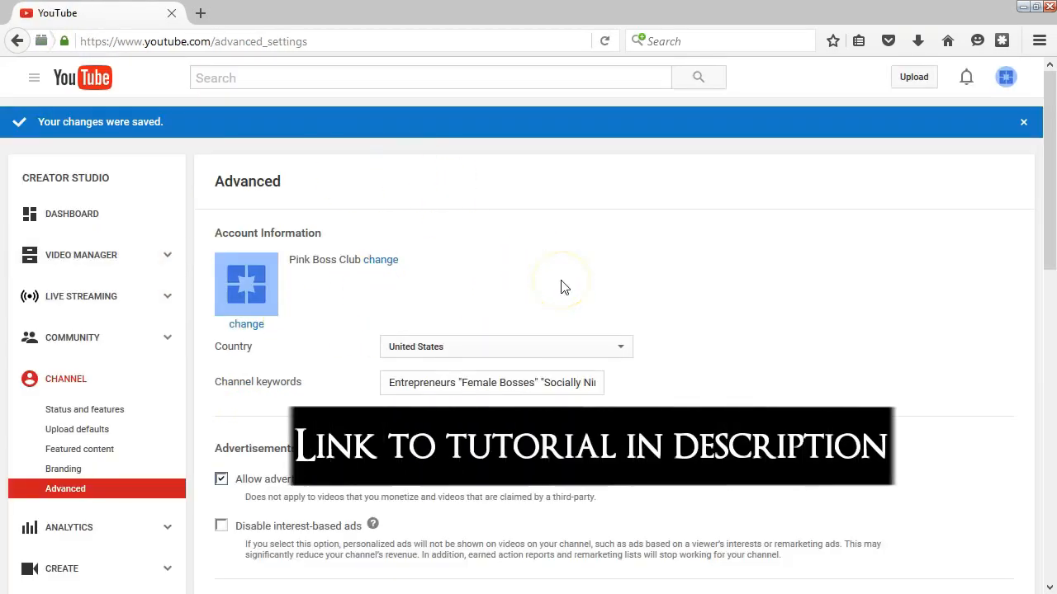
{"action": "left_click", "coordinate": [18, 45]}
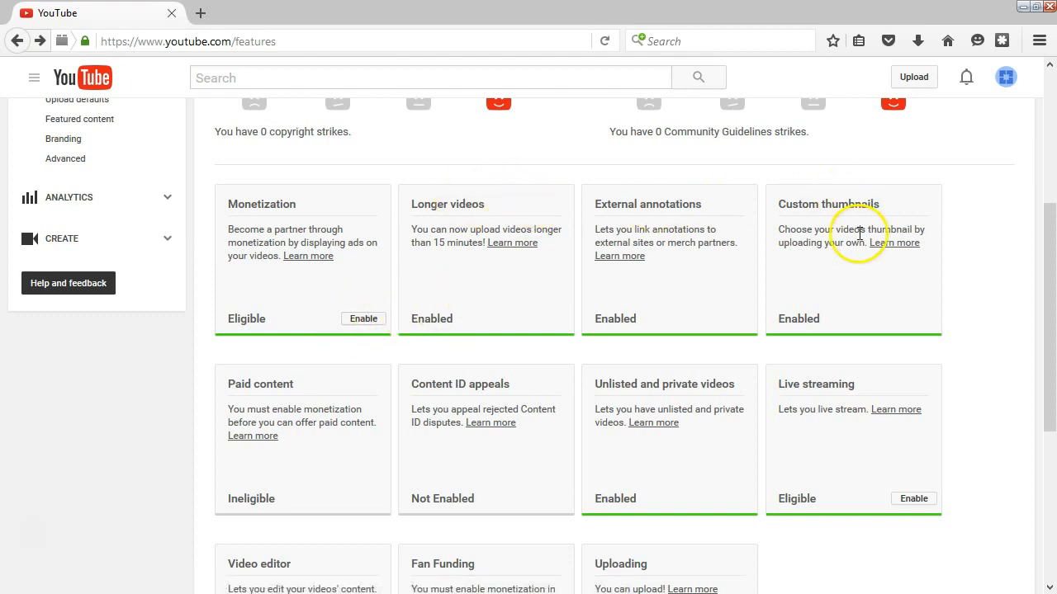
Enable live streaming by agreeing to its terms, then return to Status and features
{"action": "scroll", "coordinate": [842, 240], "scroll_direction": "down", "scroll_amount": 2}
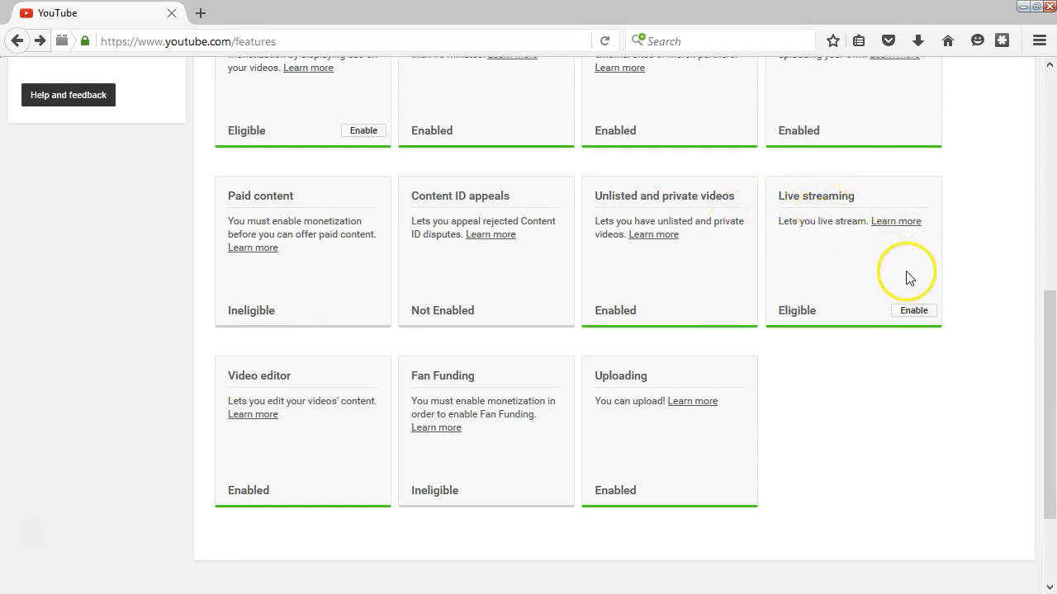
{"action": "left_click", "coordinate": [923, 312]}
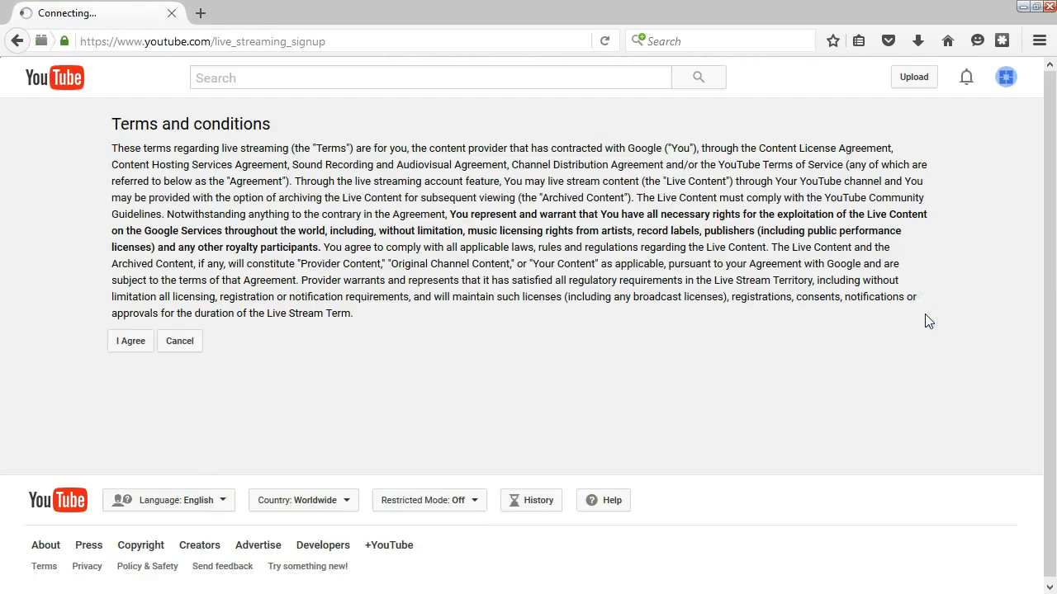
{"action": "left_click", "coordinate": [135, 342]}
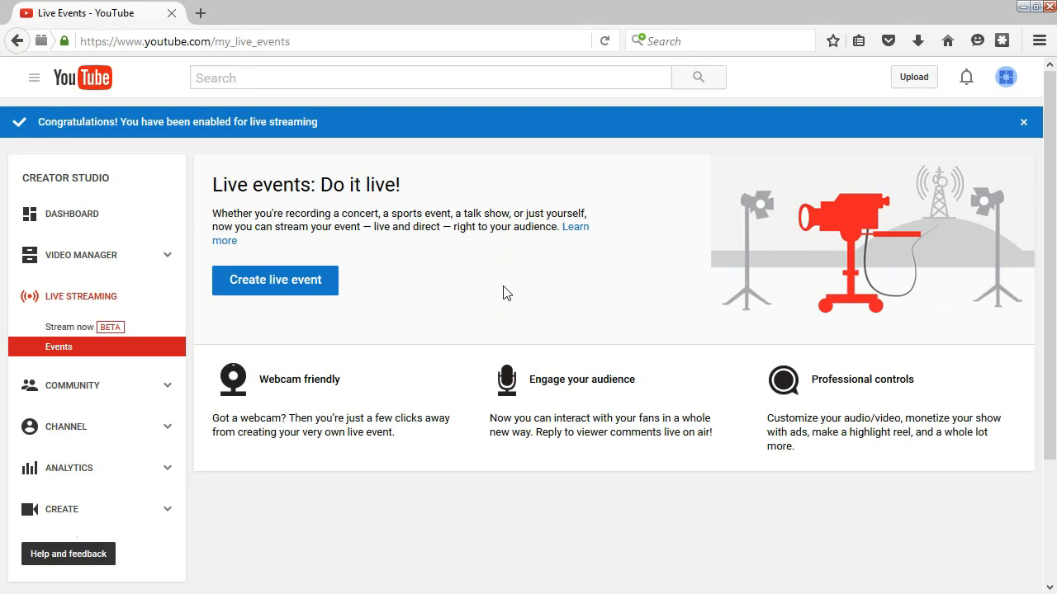
{"action": "left_click", "coordinate": [18, 48]}
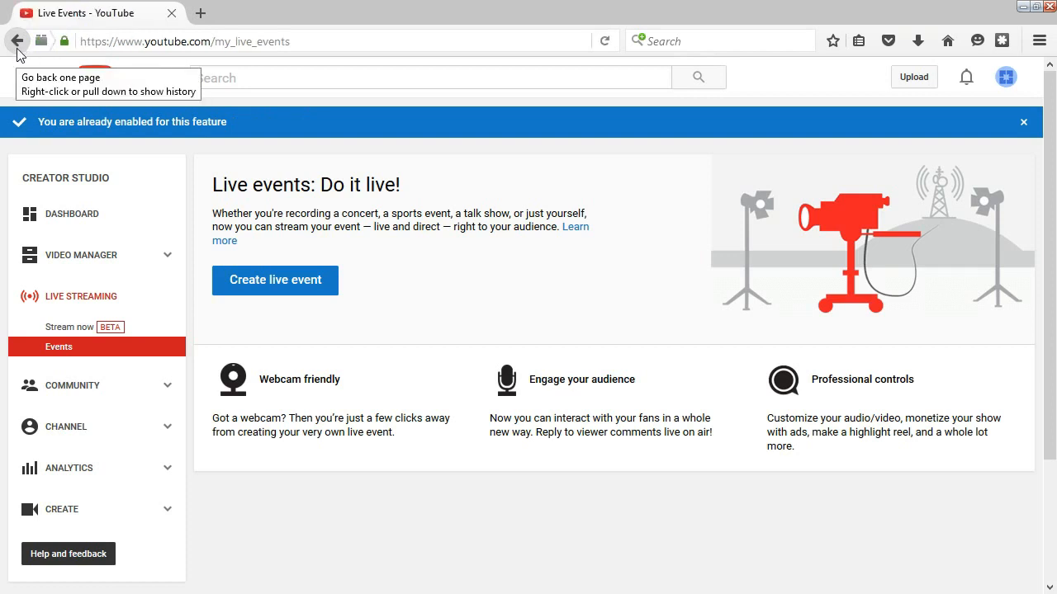
{"action": "left_click", "coordinate": [18, 48]}
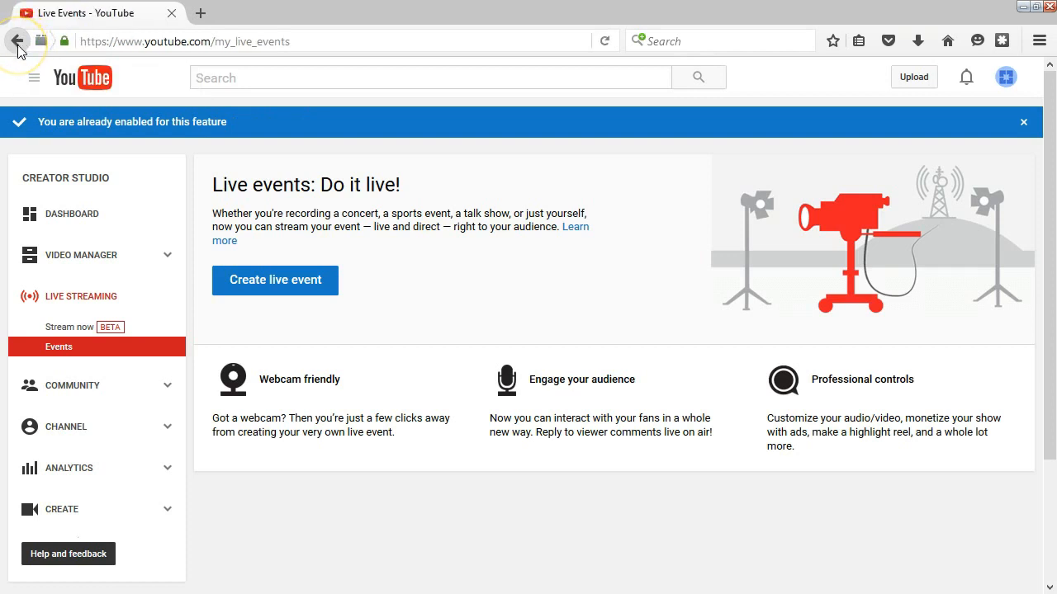
{"action": "left_click", "coordinate": [19, 48]}
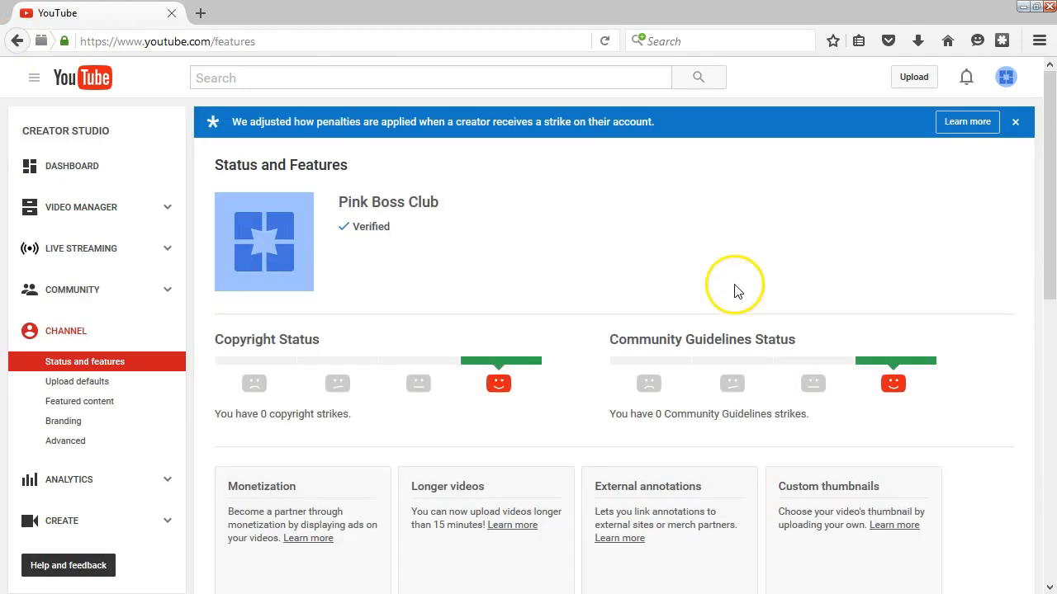
{"action": "scroll", "coordinate": [708, 350], "scroll_direction": "down", "scroll_amount": 5}
{"action": "scroll", "coordinate": [837, 392], "scroll_direction": "down", "scroll_amount": 4}
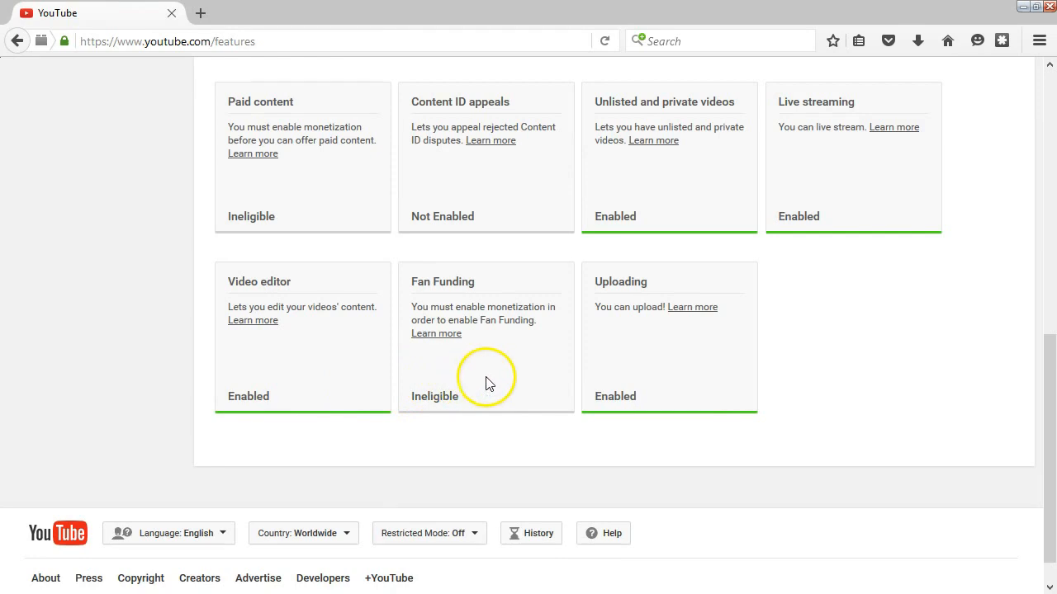
{"action": "scroll", "coordinate": [652, 384], "scroll_direction": "down", "scroll_amount": 1}
{"action": "scroll", "coordinate": [667, 403], "scroll_direction": "up", "scroll_amount": 10}
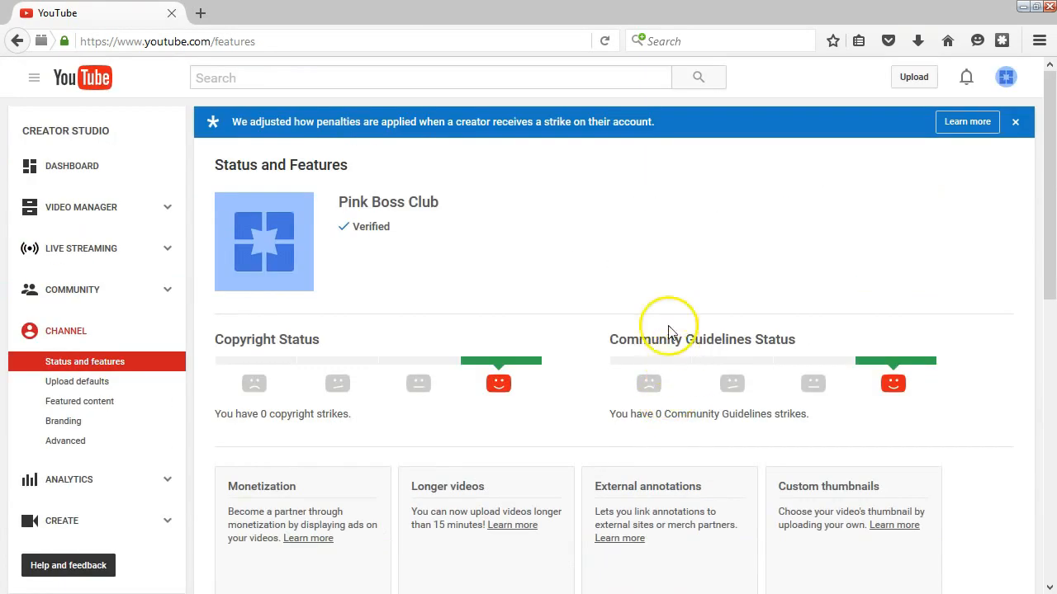
{"action": "scroll", "coordinate": [500, 396], "scroll_direction": "down", "scroll_amount": 4}
{"action": "scroll", "coordinate": [500, 322], "scroll_direction": "down", "scroll_amount": 4}
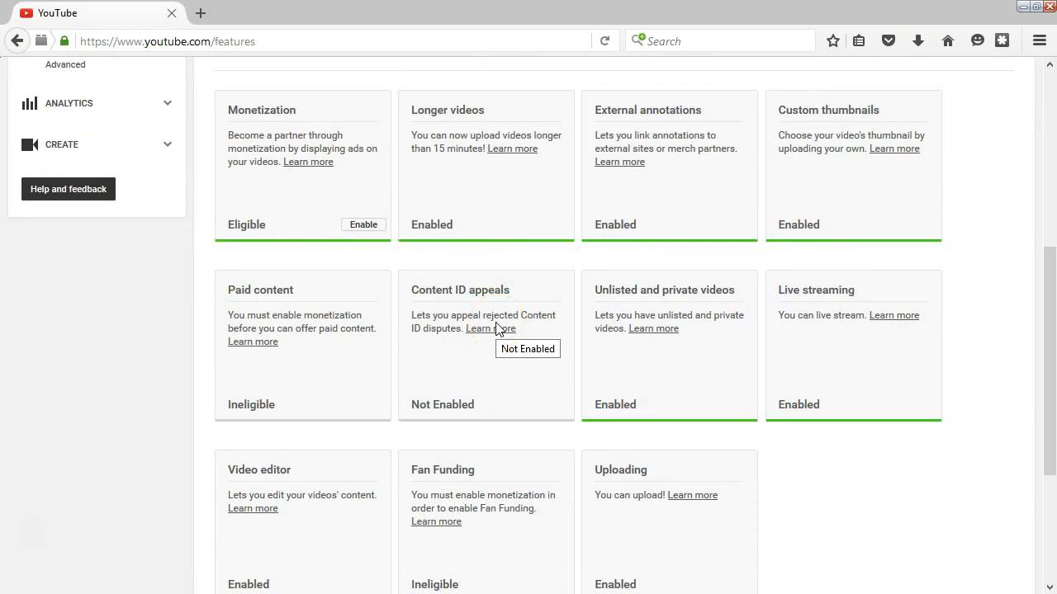
{"action": "scroll", "coordinate": [498, 329], "scroll_direction": "up", "scroll_amount": 6}
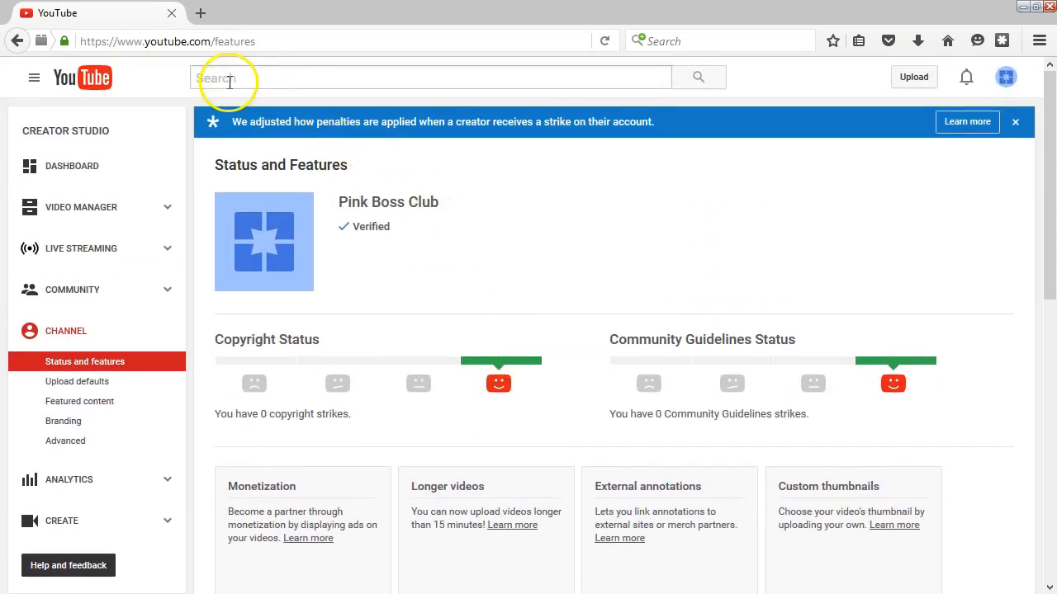
Choose My Channel from the top-left navigation menu to load the Pink Boss Club page
{"action": "left_click", "coordinate": [33, 82]}
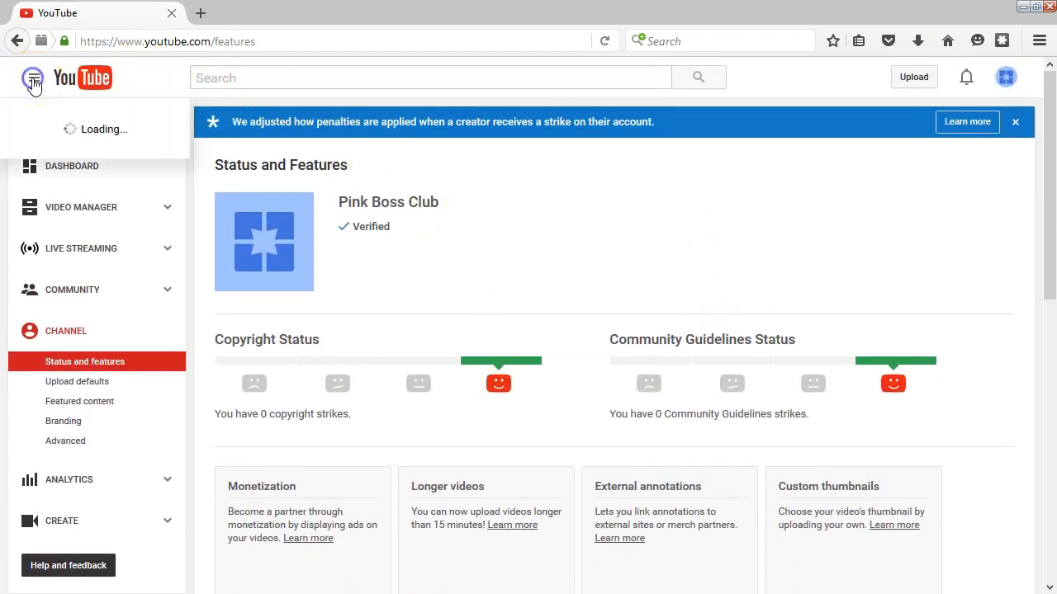
{"action": "left_click", "coordinate": [50, 144]}
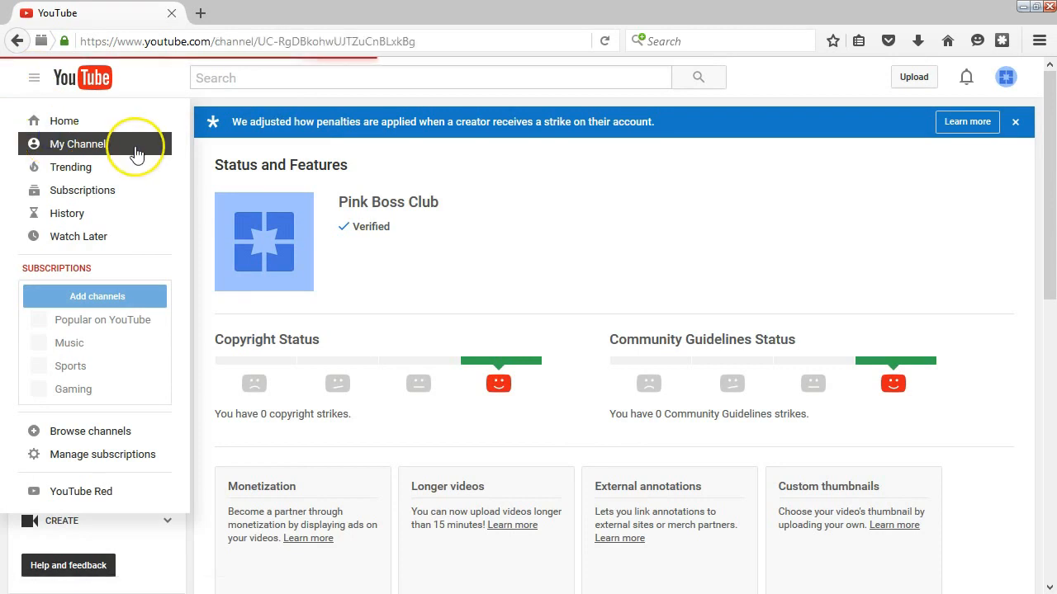